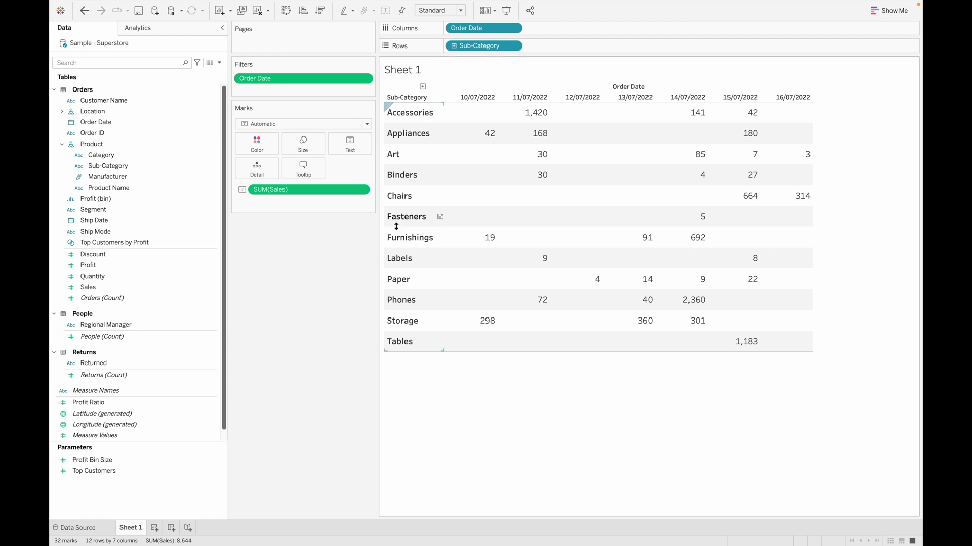
pyautogui.moveTo(509, 296)
pyautogui.moveTo(519, 146)
pyautogui.moveTo(489, 139)
pyautogui.moveTo(533, 160)
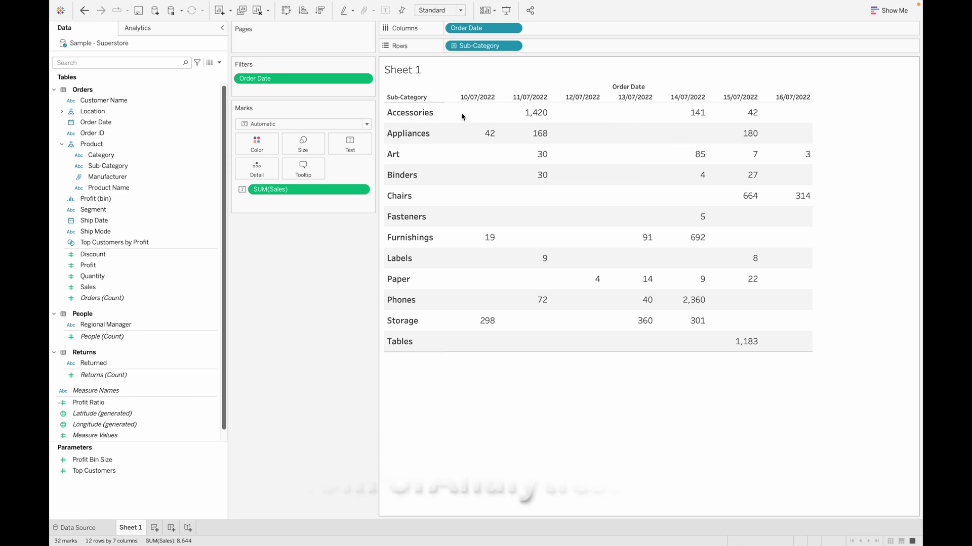
pyautogui.moveTo(541, 120)
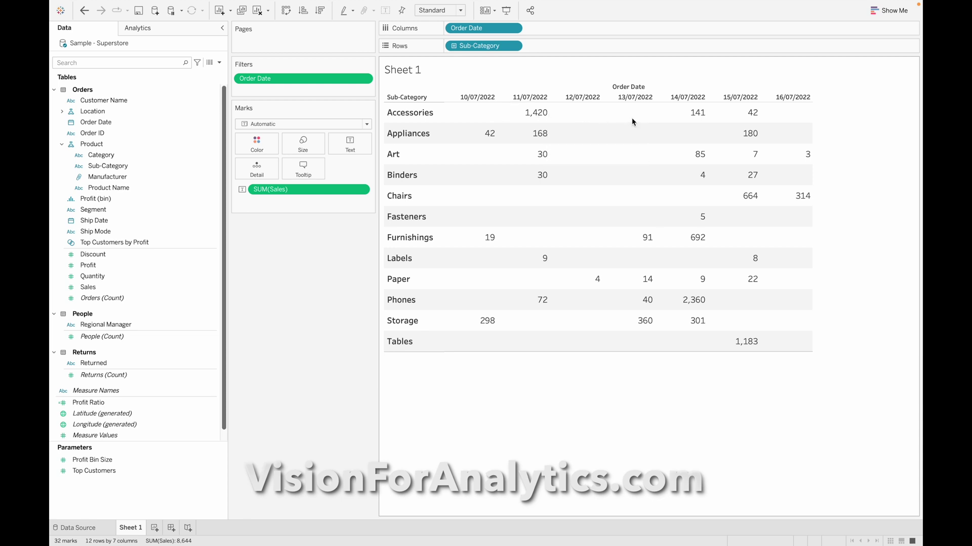
pyautogui.moveTo(694, 116)
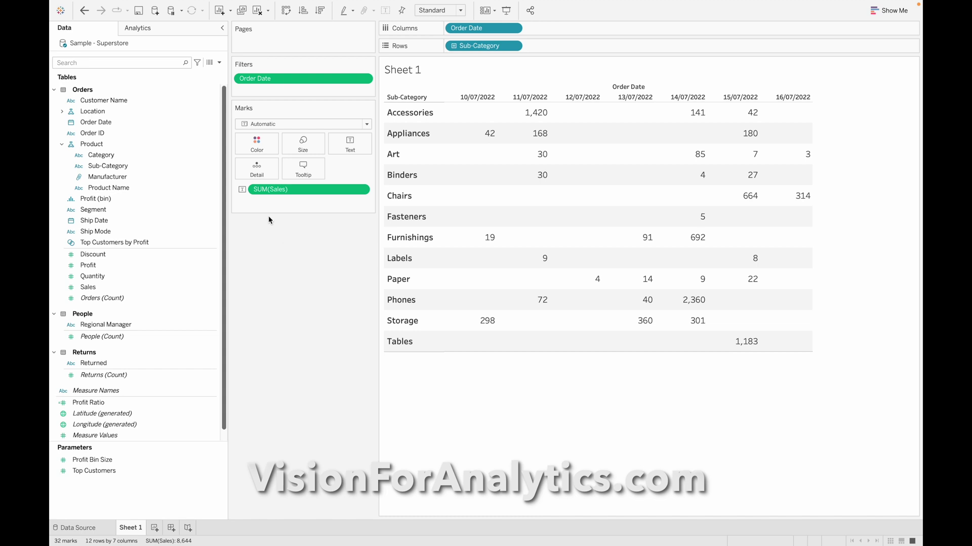
# Open a new calculated field and begin its formula with the difference Current Value - Previous value
pyautogui.click(219, 62)
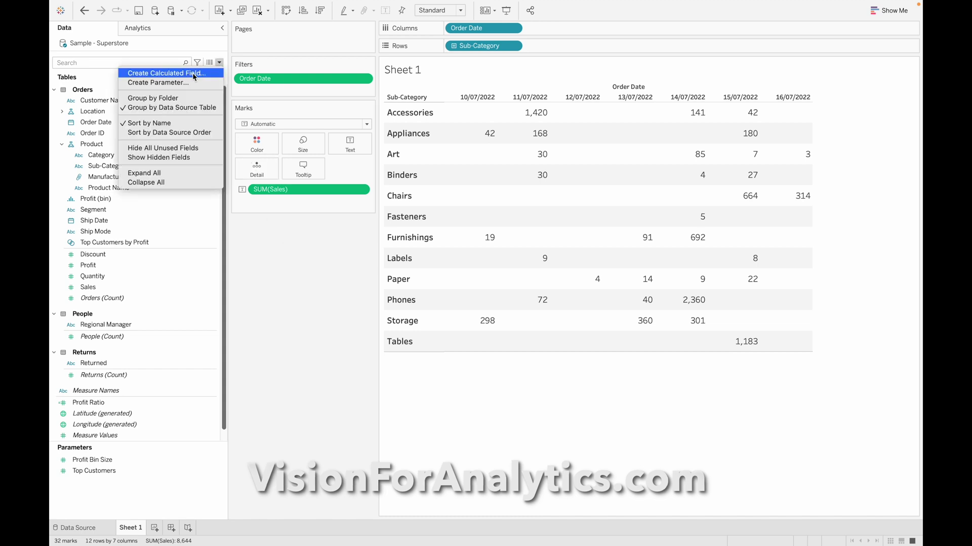
pyautogui.click(167, 74)
pyautogui.moveTo(649, 299); pyautogui.dragTo(562, 246)
pyautogui.click(518, 285)
pyautogui.write('Cure')
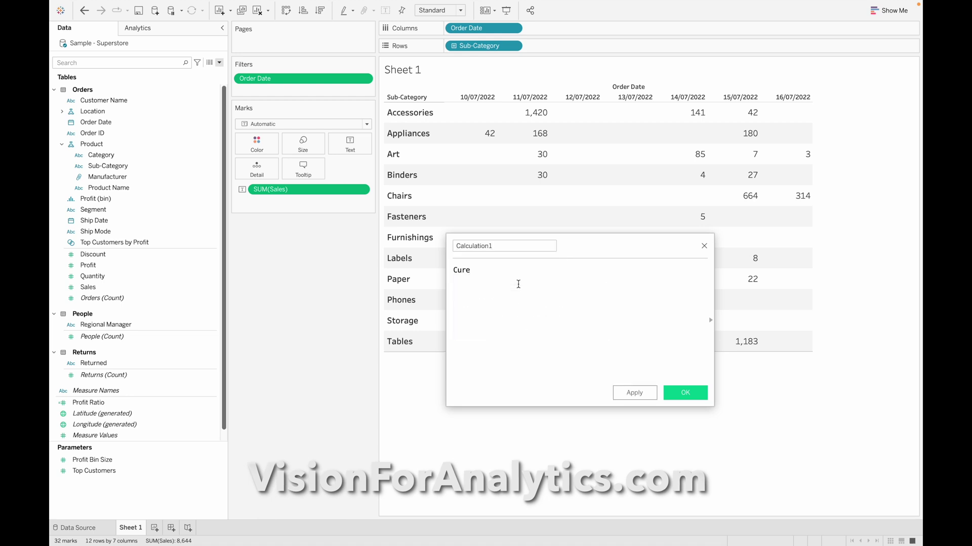
pyautogui.press('BackSpace')
pyautogui.write('rent Value -')
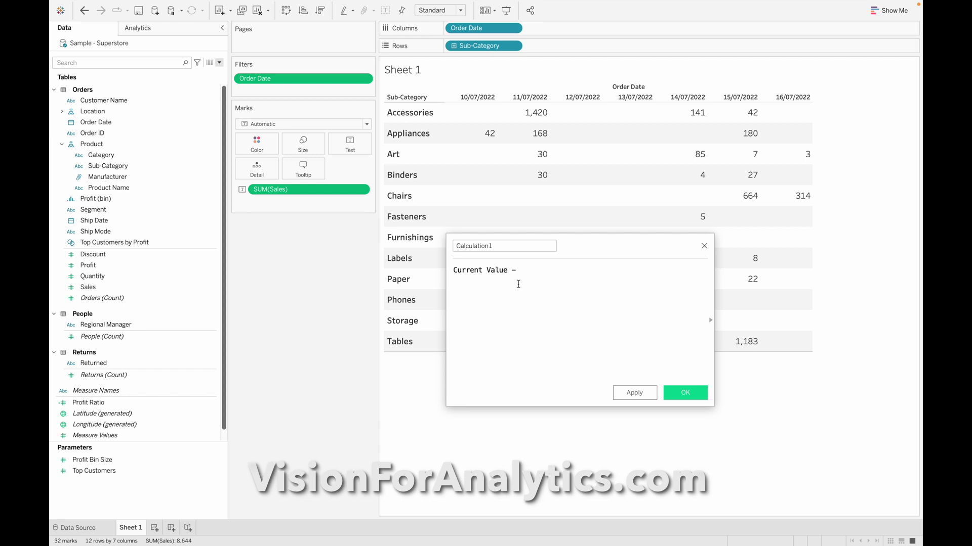
pyautogui.write(' Previou')
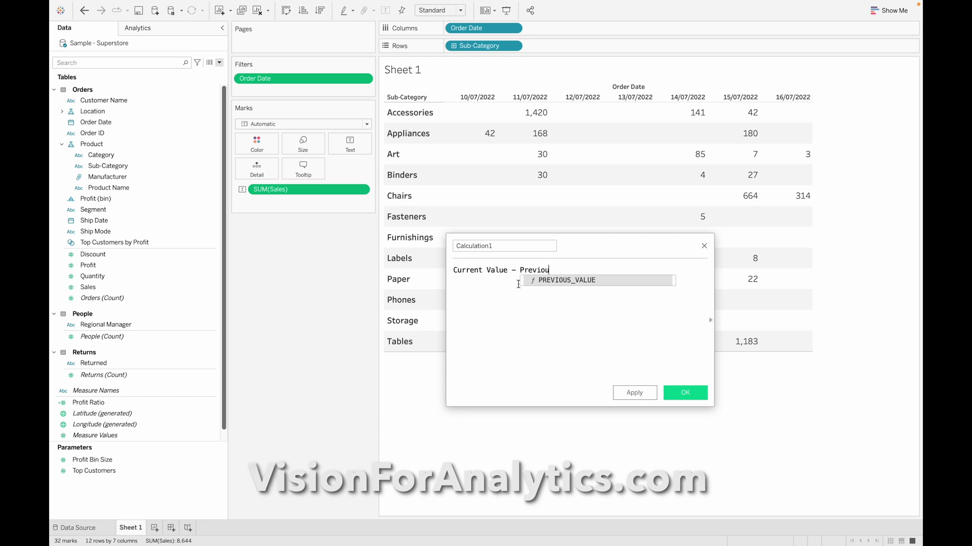
pyautogui.write('s  value')
pyautogui.press('BackSpace')
pyautogui.press('BackSpace')
pyautogui.write('ue)/')
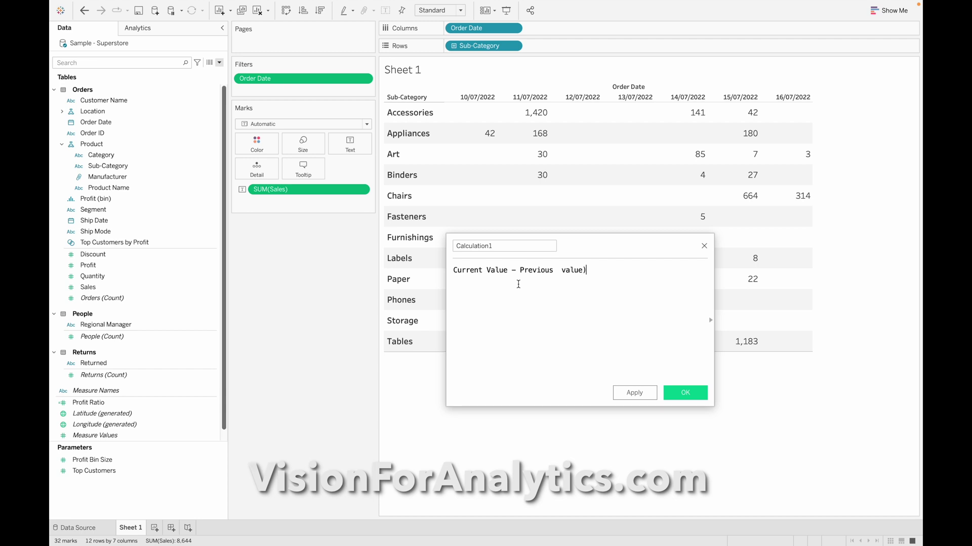
# Complete the draft formula as (Current Value - Previous value)/ Previous value
pyautogui.click(453, 271)
pyautogui.write('(')
pyautogui.click(610, 272)
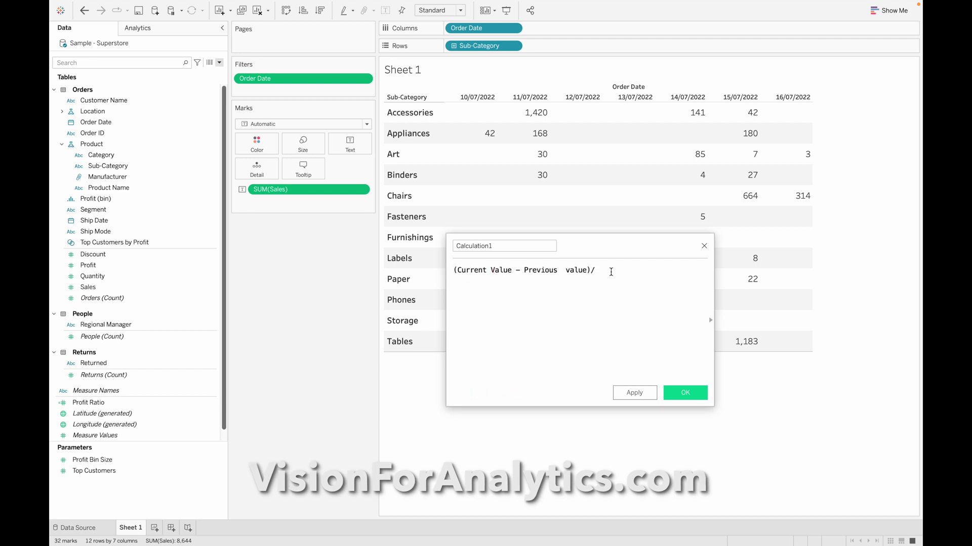
pyautogui.write('Previosu')
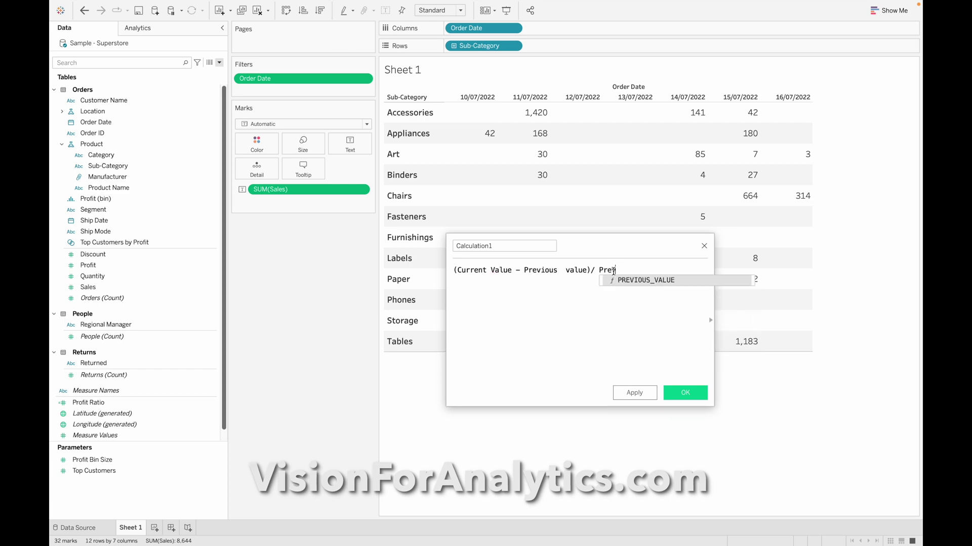
pyautogui.press('BackSpace')
pyautogui.press('BackSpace')
pyautogui.press('BackSpace')
pyautogui.write('us value')
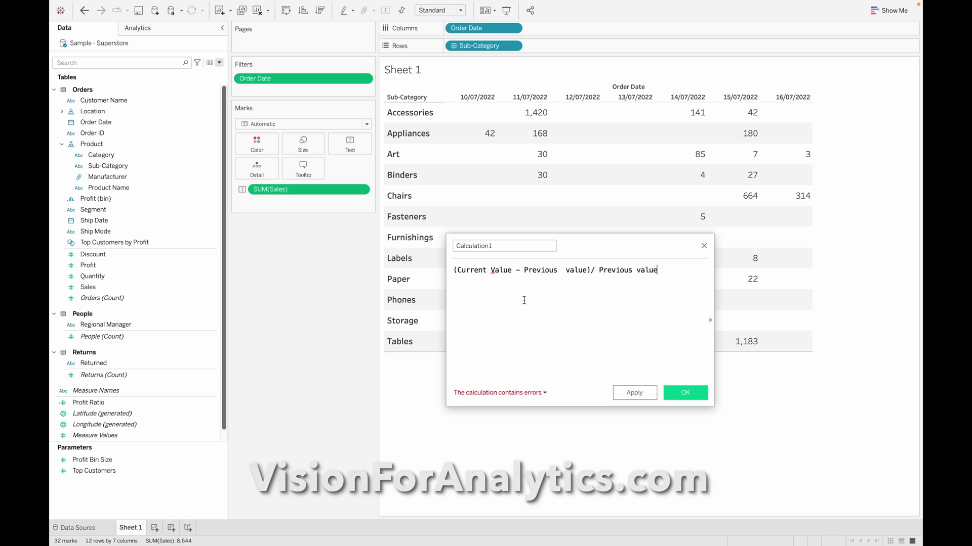
# Compare the formula's current and previous value terms with the Appliances sales on 10/07/2022 and 11/07/2022
pyautogui.moveTo(660, 270); pyautogui.dragTo(445, 269)
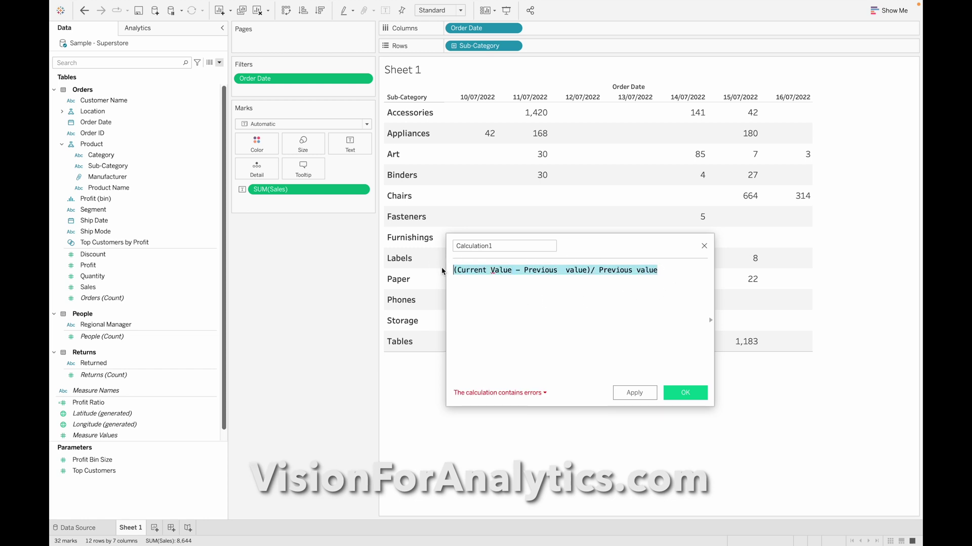
pyautogui.click(517, 302)
pyautogui.moveTo(547, 161)
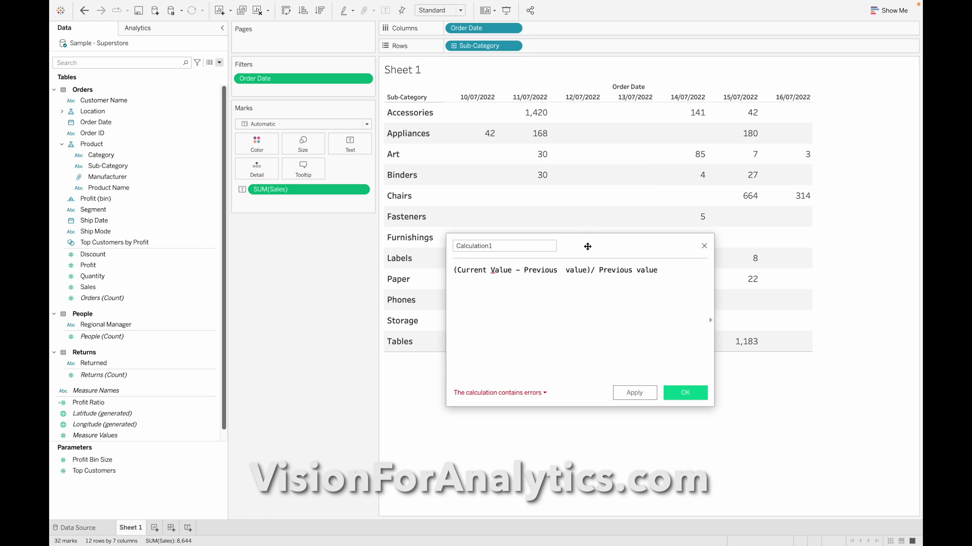
pyautogui.moveTo(586, 247); pyautogui.dragTo(569, 274)
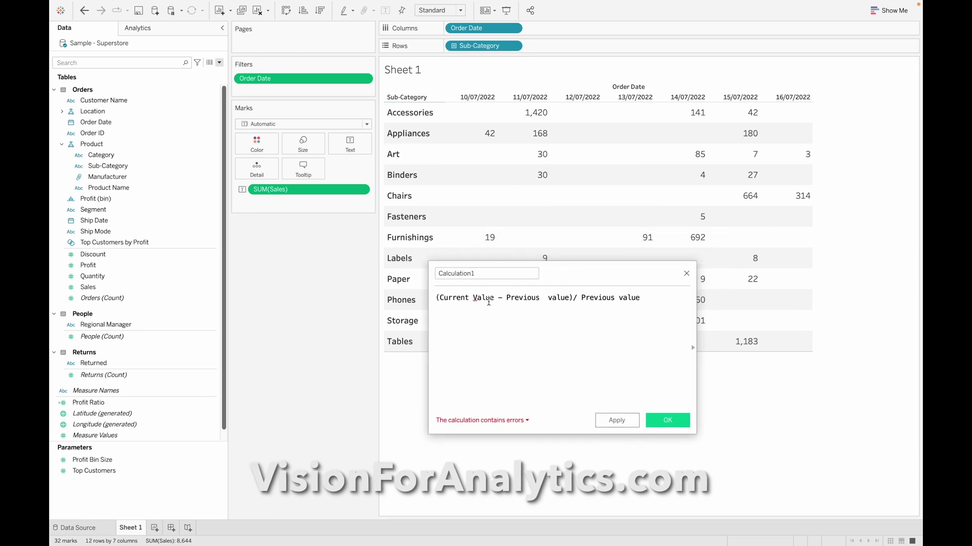
pyautogui.moveTo(495, 138)
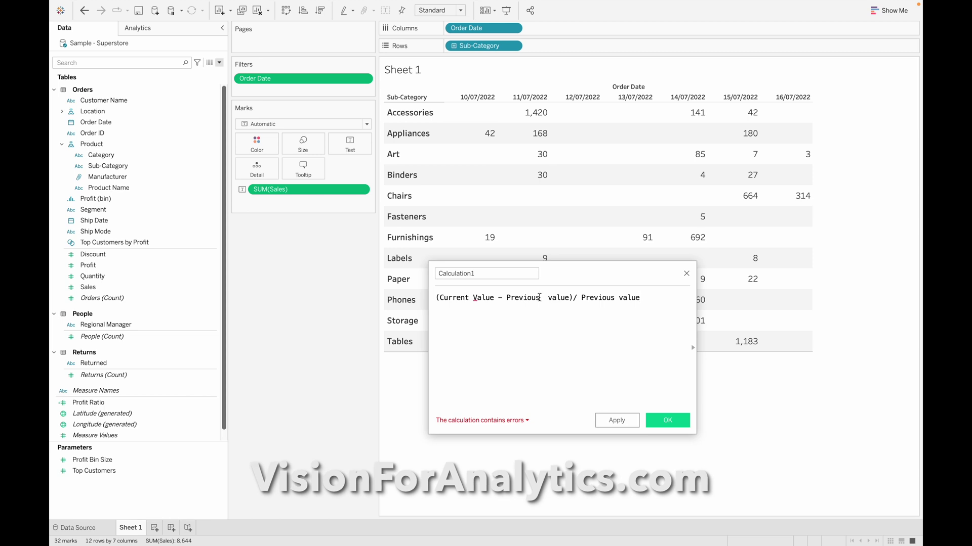
pyautogui.click(519, 298)
pyautogui.moveTo(520, 298); pyautogui.dragTo(551, 301)
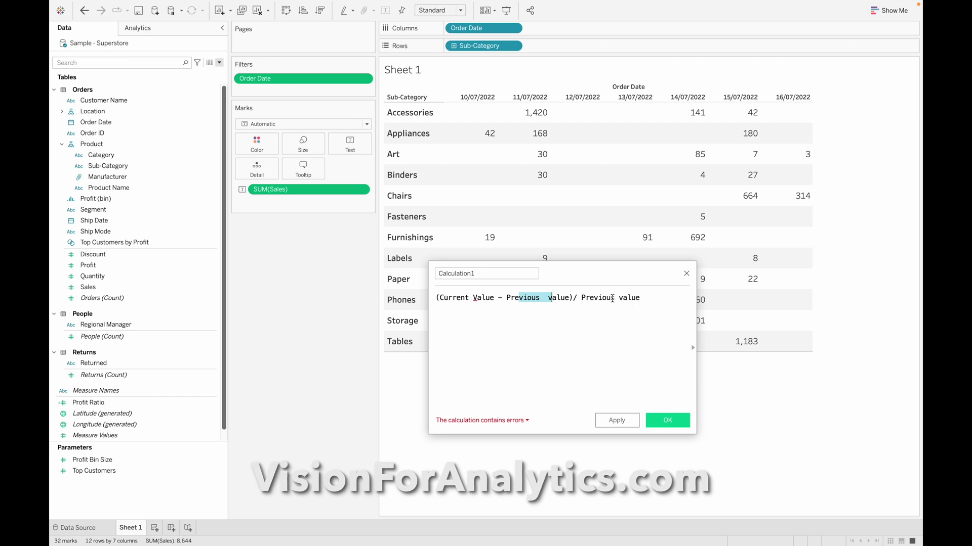
pyautogui.moveTo(590, 299); pyautogui.dragTo(640, 304)
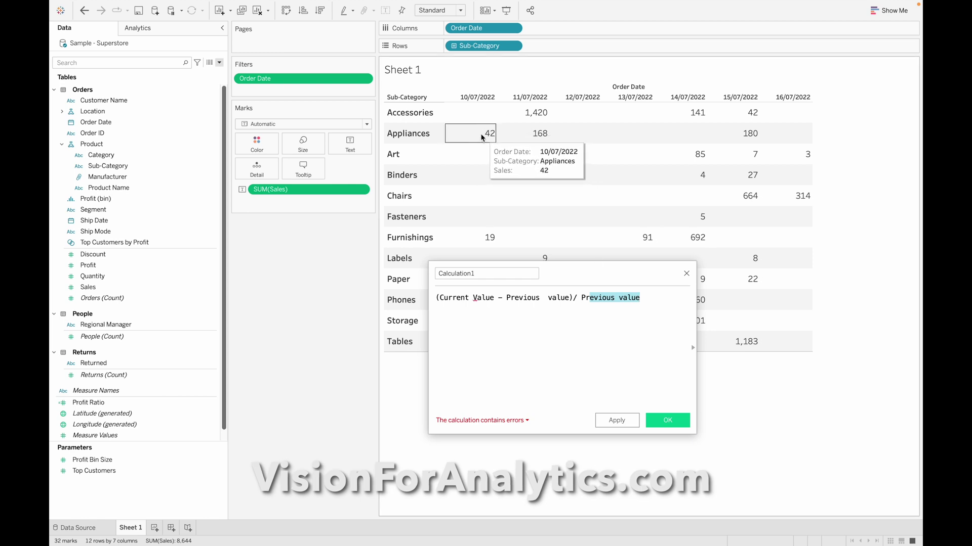
pyautogui.moveTo(540, 138)
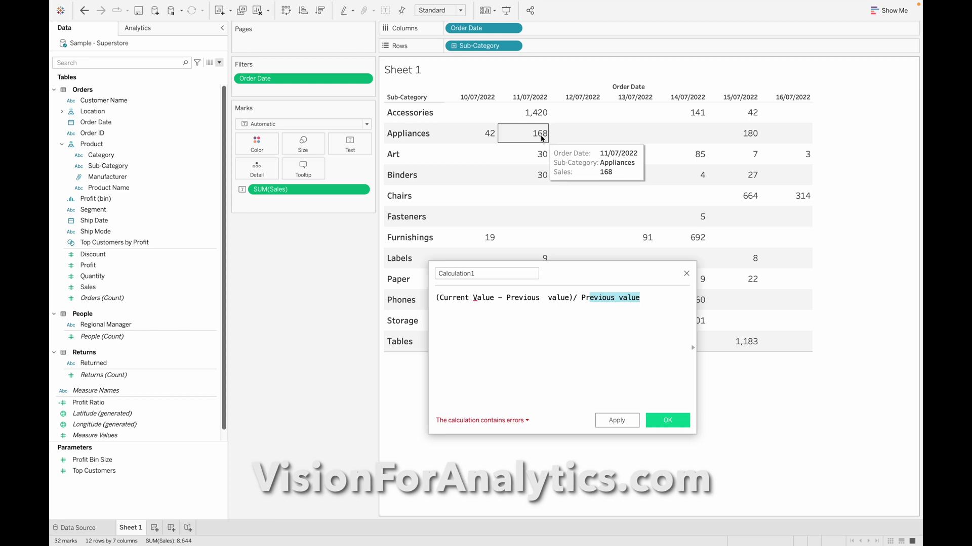
pyautogui.moveTo(545, 117)
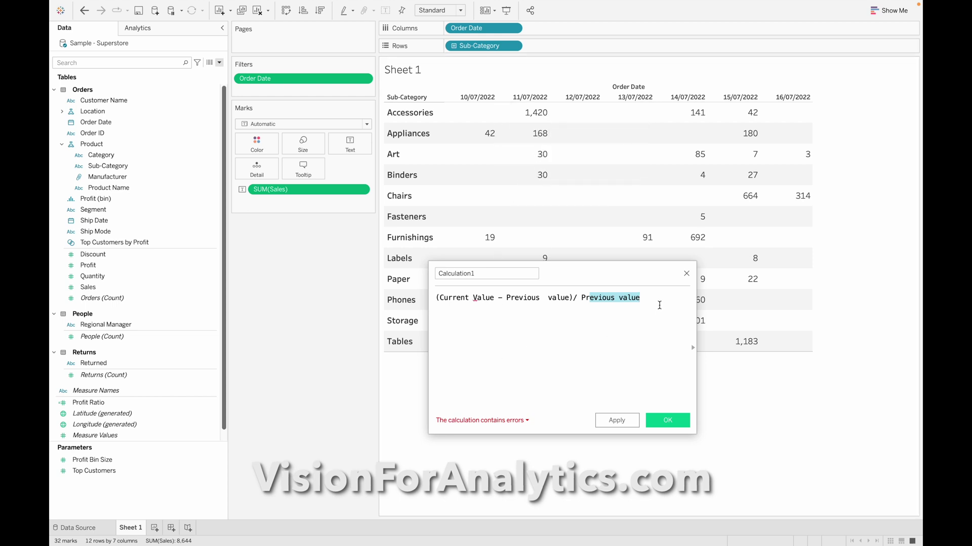
# Add a worked example for Appliances, (168 - 42 )/42, on a separate line below the formula
pyautogui.press('Return')
pyautogui.write('1')
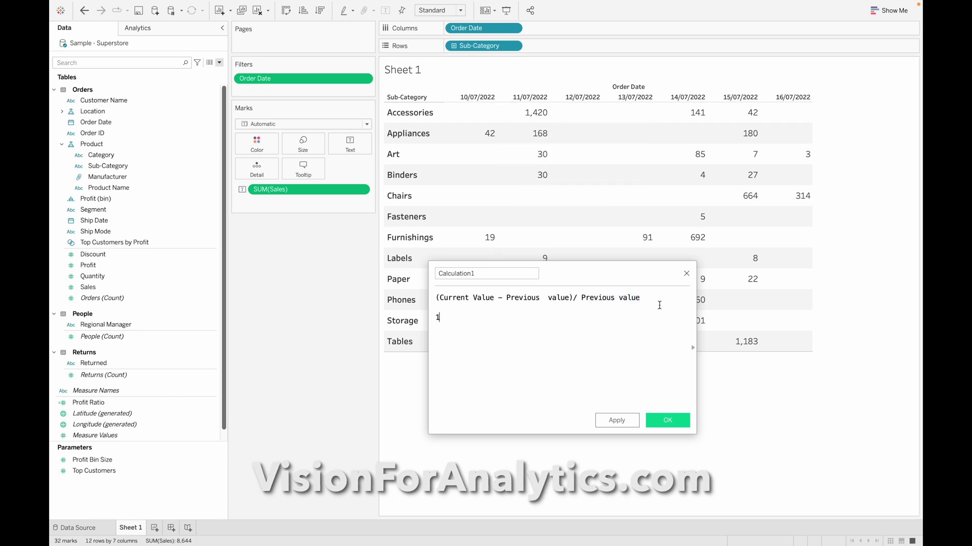
pyautogui.write('68 - 42')
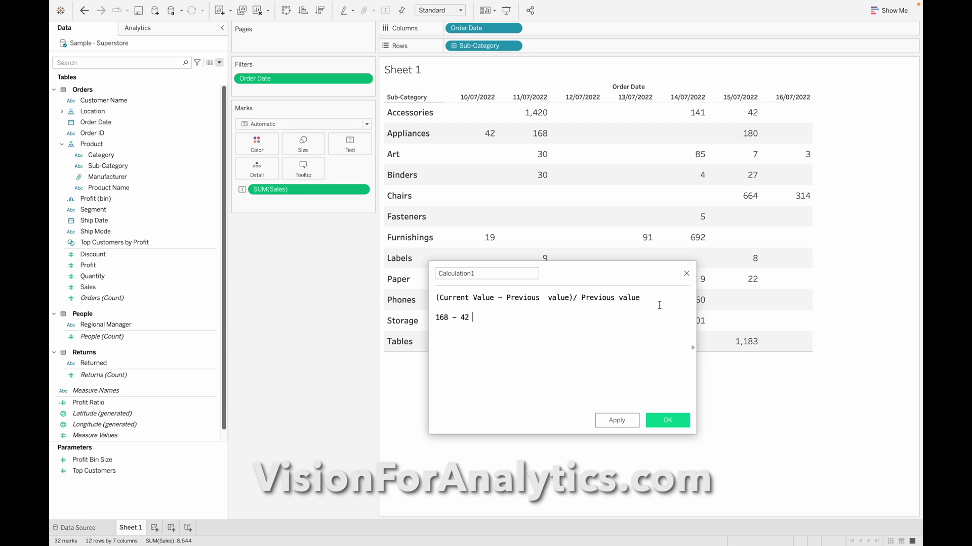
pyautogui.write(' )')
pyautogui.click(438, 317)
pyautogui.write('(')
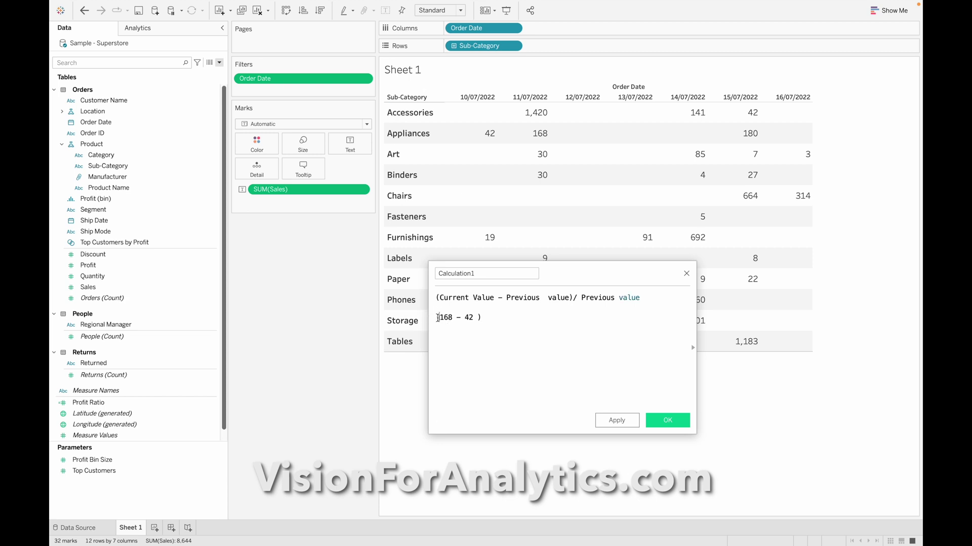
pyautogui.click(481, 318)
pyautogui.write('/42')
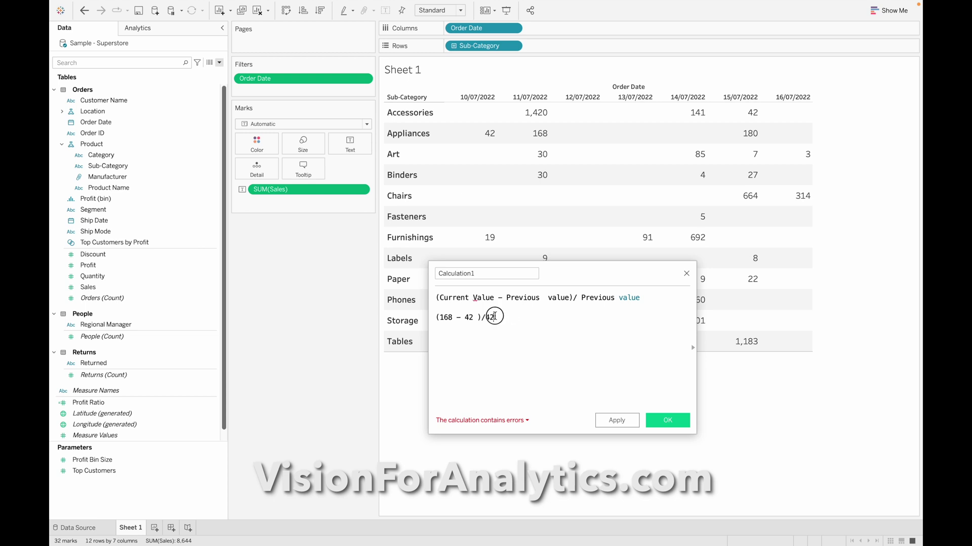
pyautogui.moveTo(494, 318); pyautogui.dragTo(436, 318)
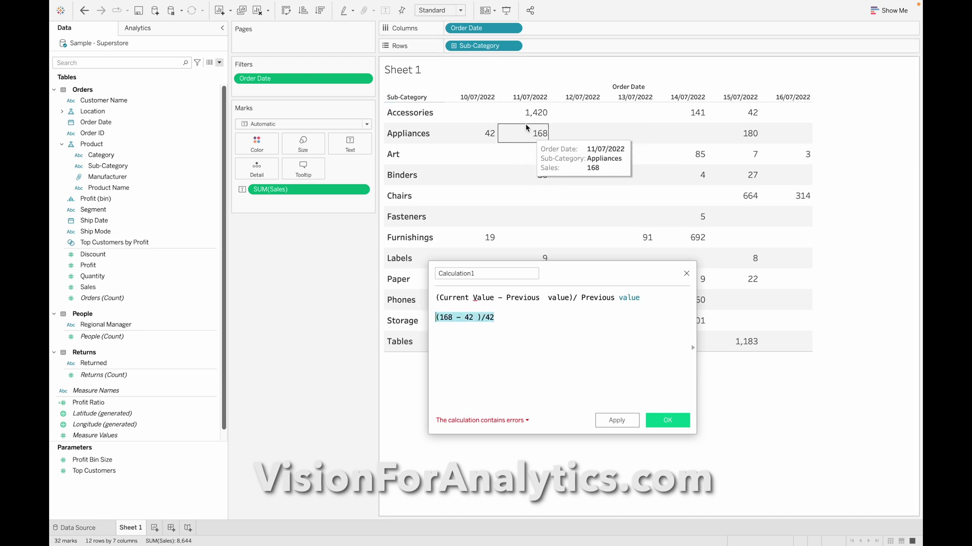
pyautogui.click(509, 309)
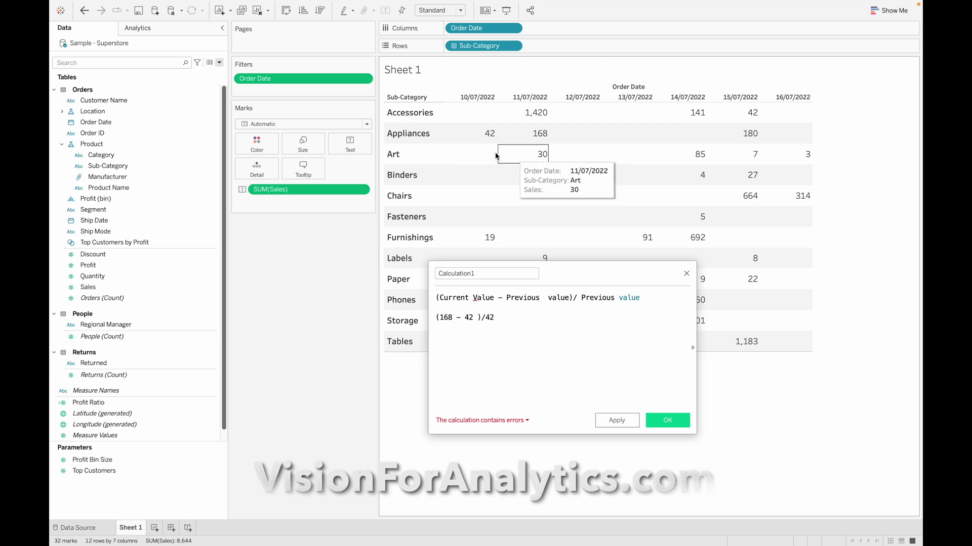
# Add a second worked example for Art, (85-30)/30, on a separate line below the first one
pyautogui.moveTo(538, 158)
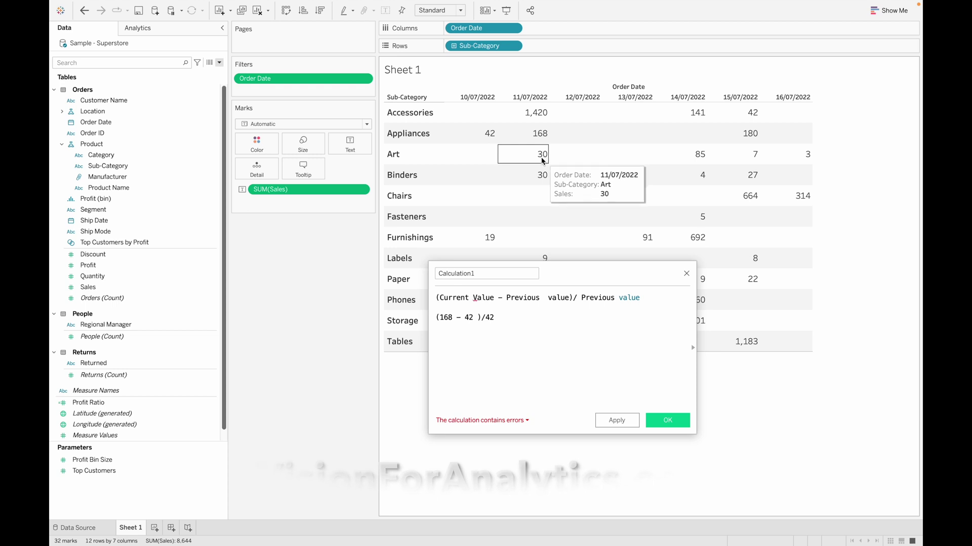
pyautogui.moveTo(698, 157)
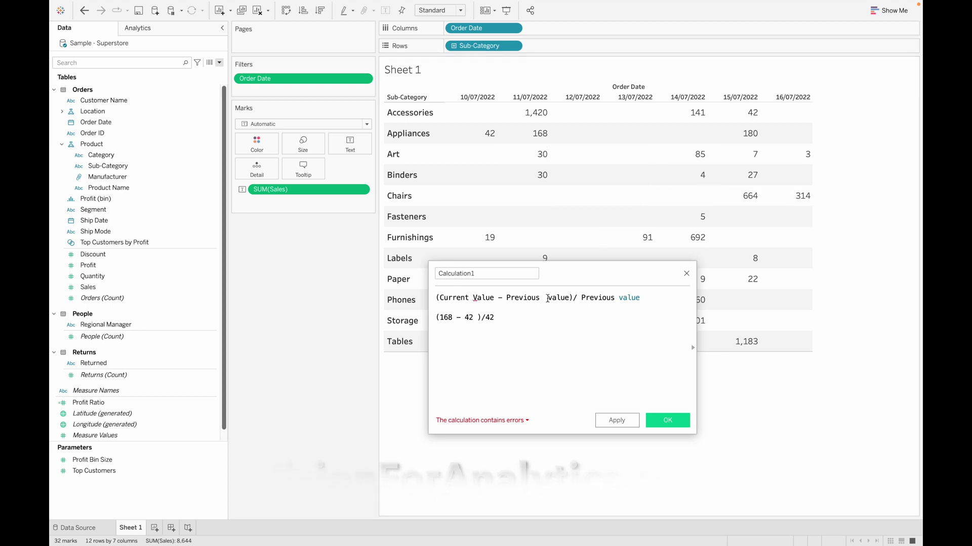
pyautogui.click(522, 315)
pyautogui.press('Return')
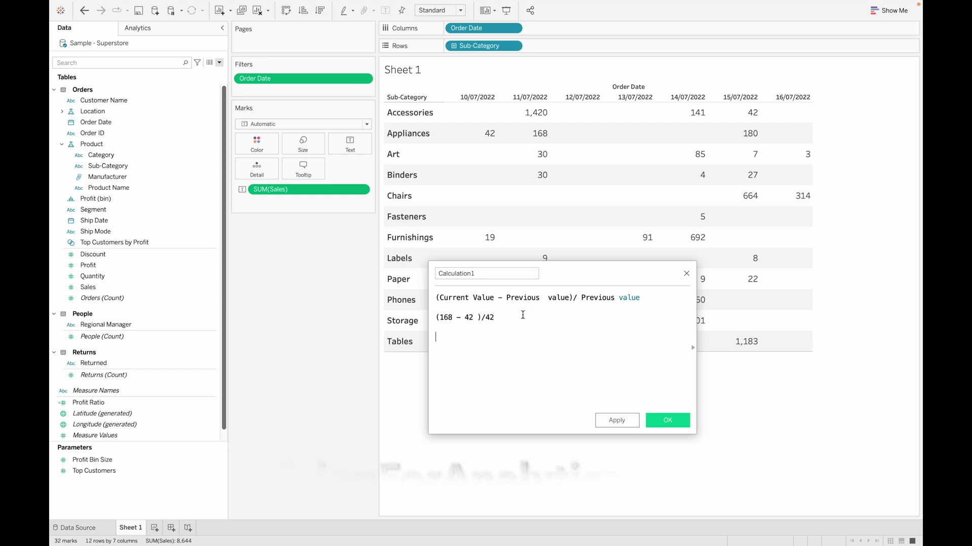
pyautogui.write('85-')
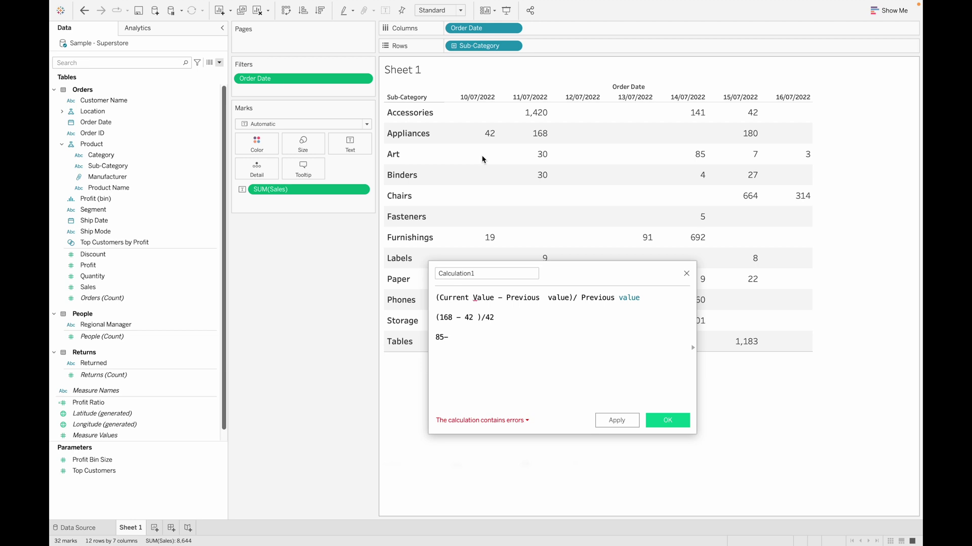
pyautogui.moveTo(534, 158)
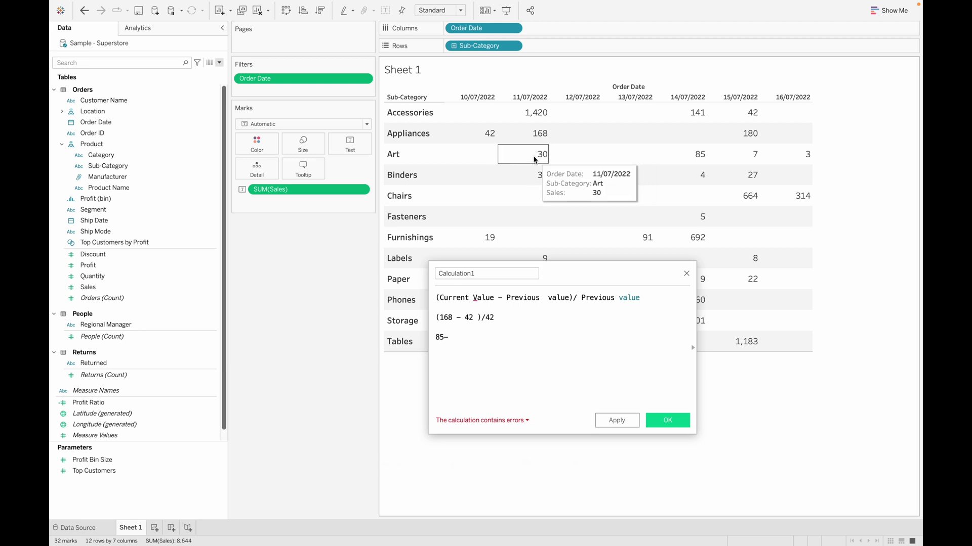
pyautogui.write('30/')
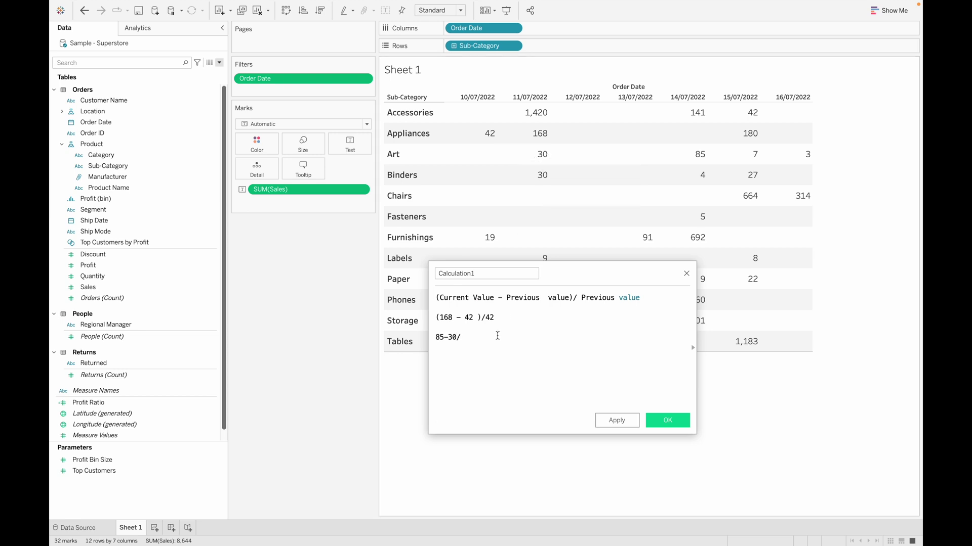
pyautogui.write('3')
pyautogui.press('BackSpace')
pyautogui.write('30')
pyautogui.click(455, 337)
pyautogui.write(')')
pyautogui.click(436, 337)
pyautogui.write('(')
# Close the calculation editor without saving the draft field
pyautogui.moveTo(501, 336); pyautogui.dragTo(423, 285)
pyautogui.click(572, 337)
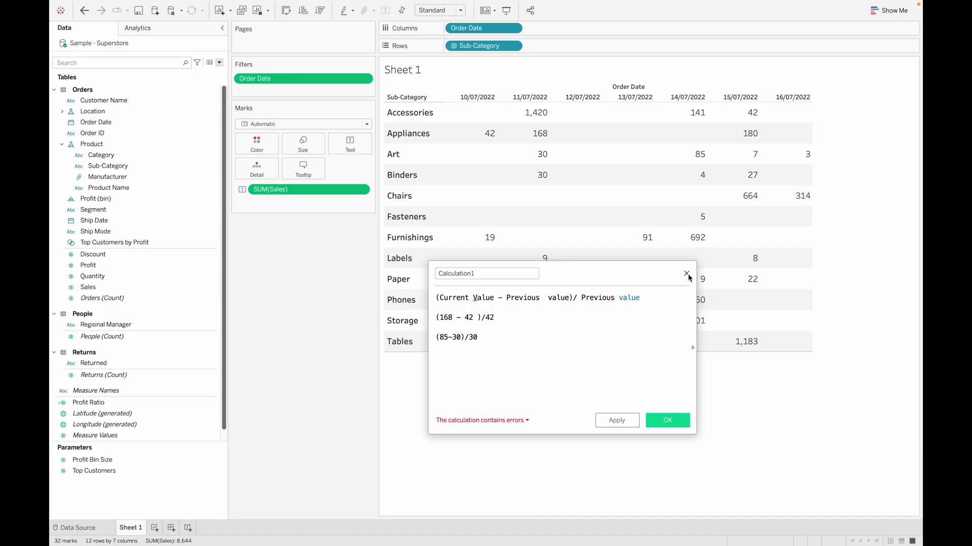
pyautogui.click(688, 274)
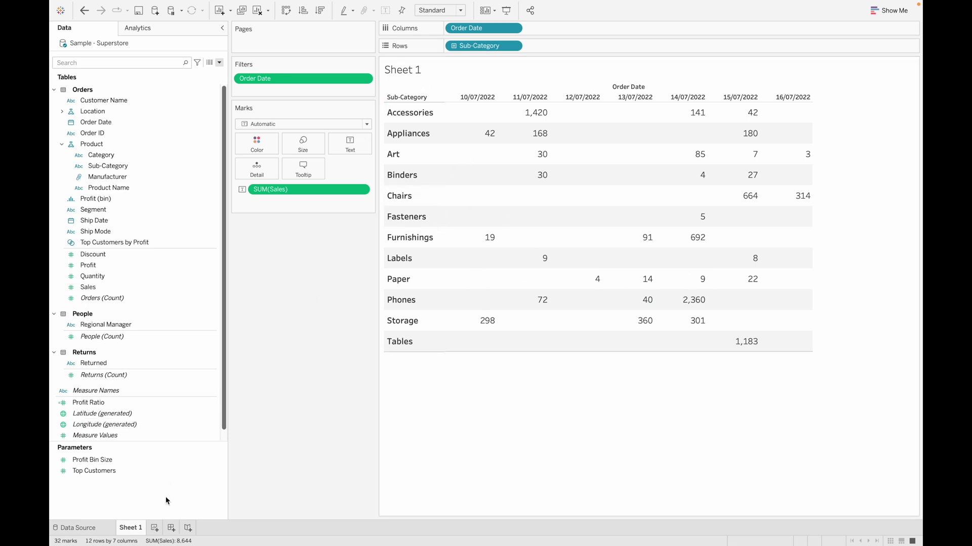
# Duplicate Sheet 1 as a crosstab in a new worksheet
pyautogui.rightClick(136, 529)
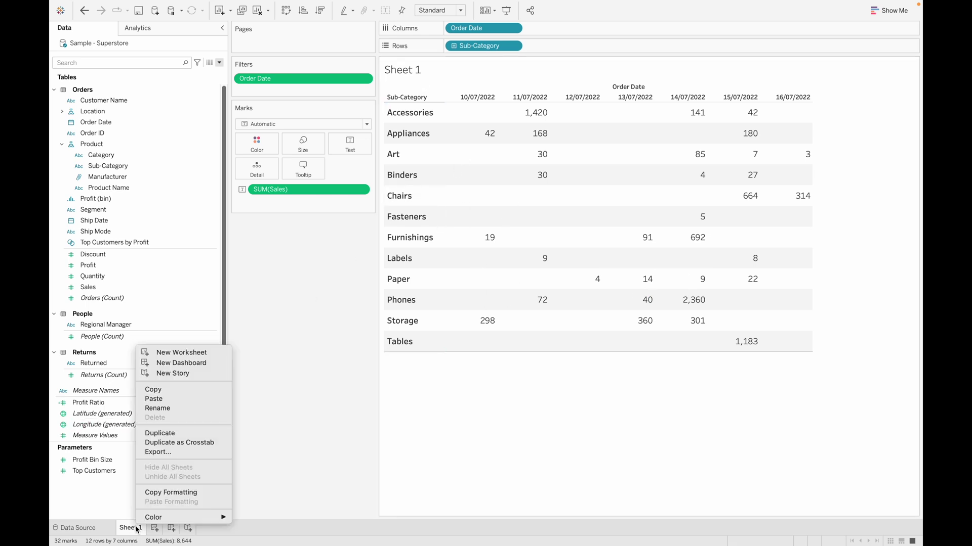
pyautogui.click(175, 443)
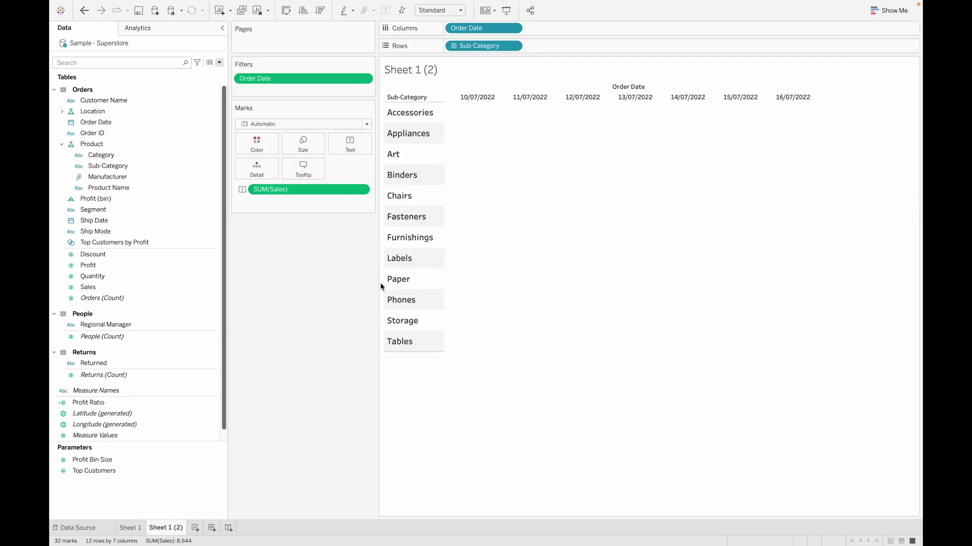
# Create a calculated field named % Diff with the formula INDEX()
pyautogui.moveTo(173, 530)
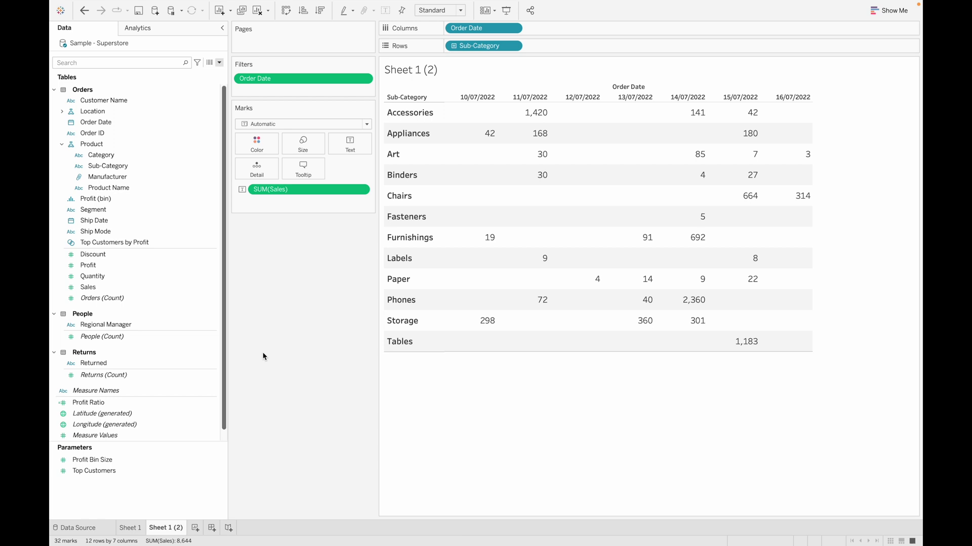
pyautogui.click(220, 63)
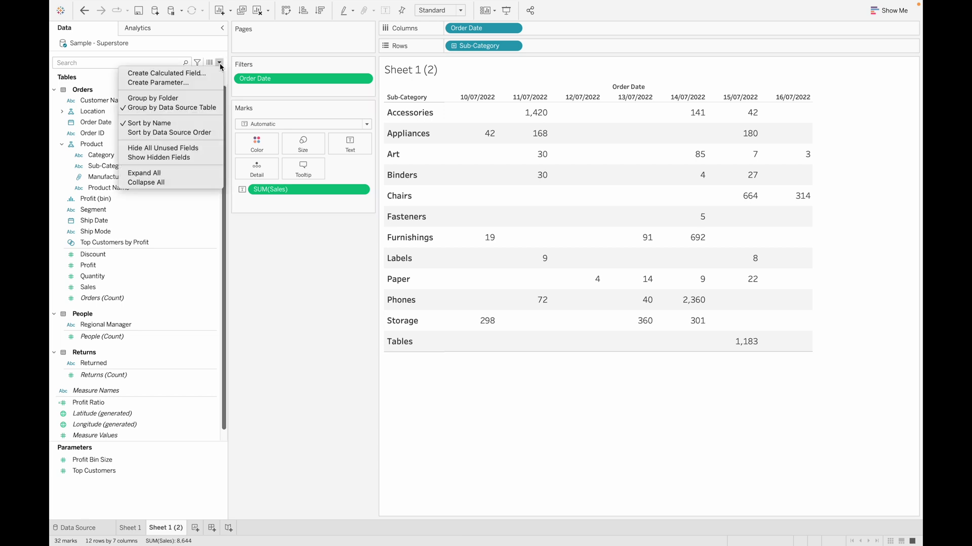
pyautogui.click(192, 72)
pyautogui.press('BackSpace')
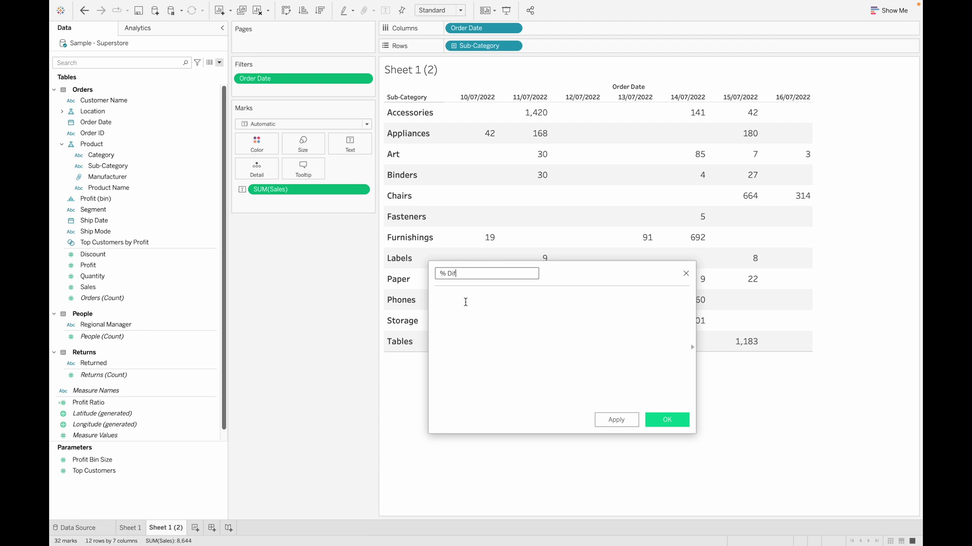
pyautogui.click(466, 302)
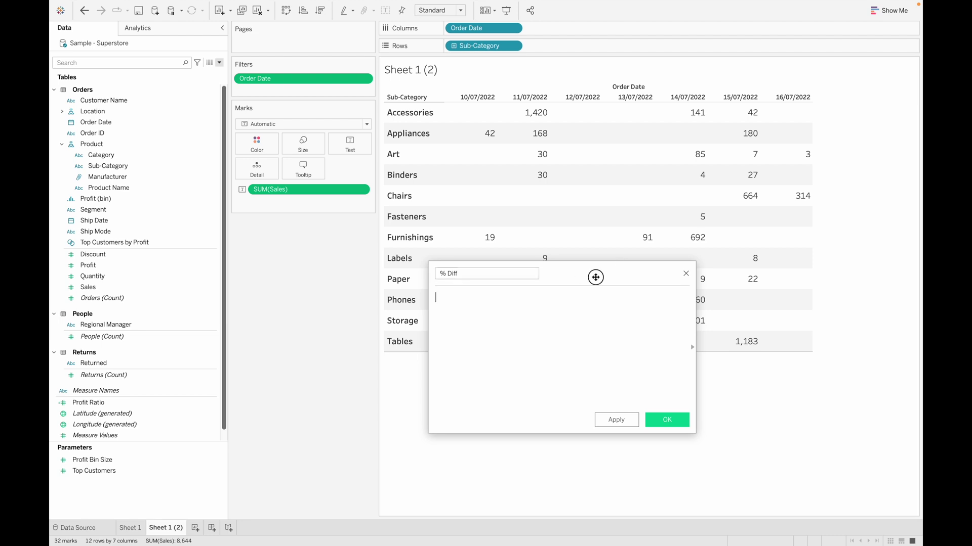
pyautogui.moveTo(596, 277); pyautogui.dragTo(397, 177)
pyautogui.moveTo(494, 332); pyautogui.dragTo(656, 358)
pyautogui.moveTo(515, 161); pyautogui.dragTo(582, 280)
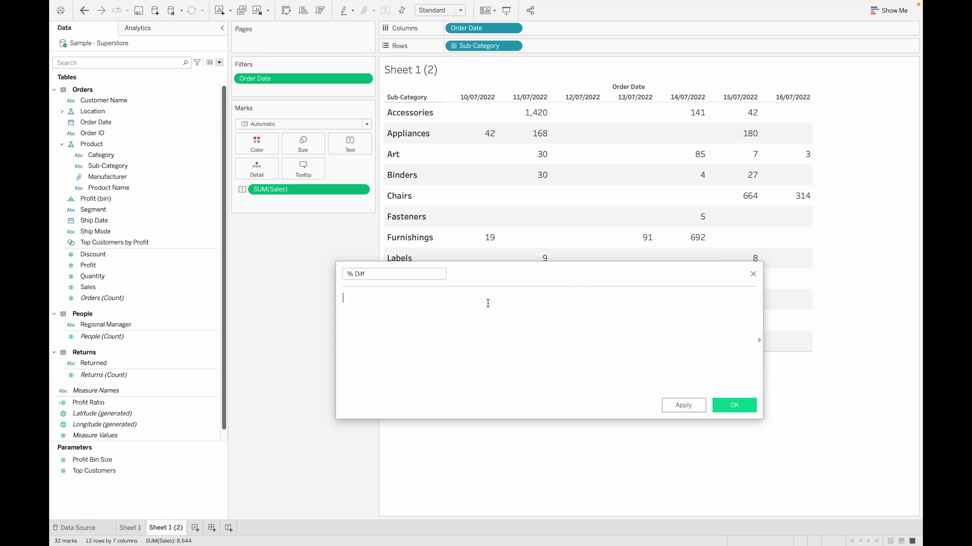
pyautogui.write('ind')
pyautogui.press('Return')
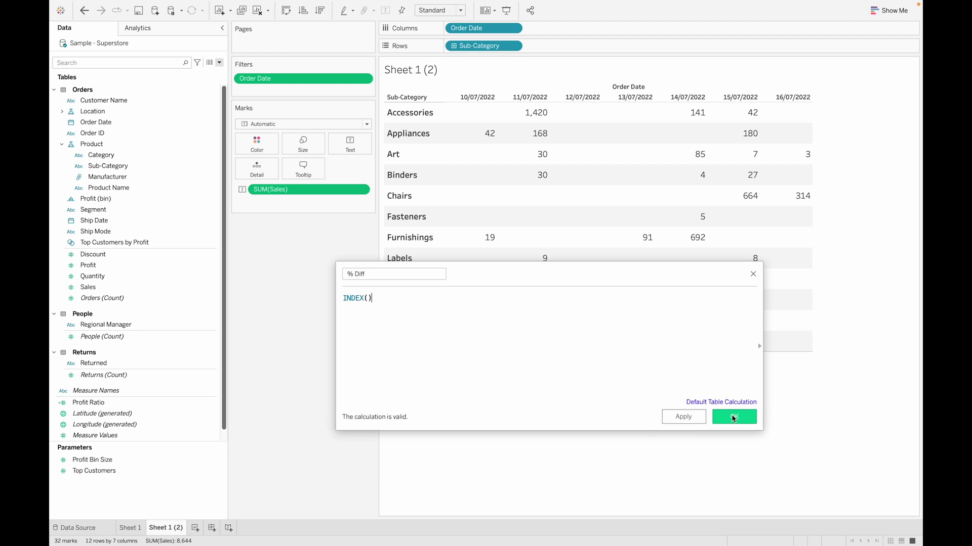
pyautogui.click(733, 417)
# Add % Diff as text below SUM(Sales) in the view and make the sub-category rows taller to fit both values
pyautogui.moveTo(96, 405); pyautogui.dragTo(349, 147)
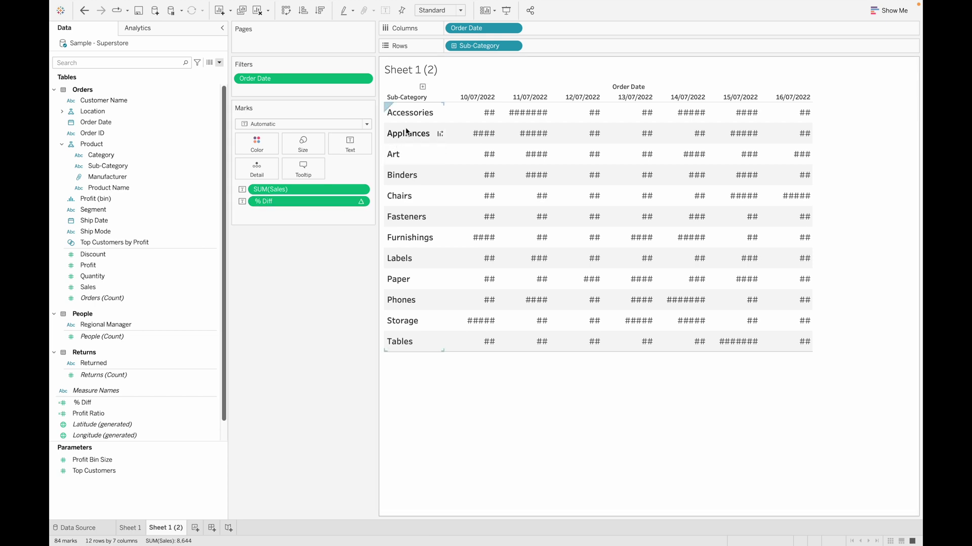
pyautogui.moveTo(416, 124); pyautogui.dragTo(415, 137)
pyautogui.scroll(-1, 451, 284)
pyautogui.moveTo(411, 158); pyautogui.dragTo(439, 155)
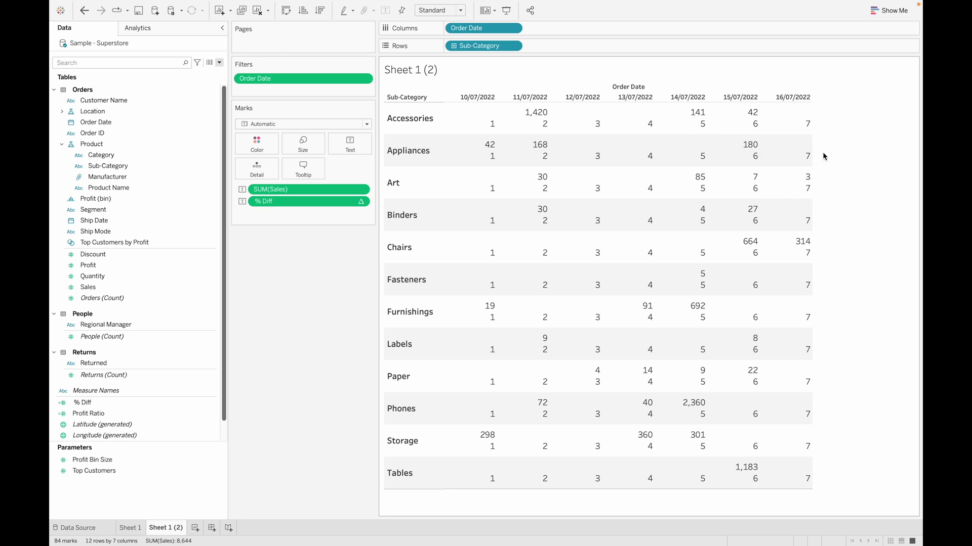
# Try computing the % Diff table calculation along Table (down), and return it to Table (across)
pyautogui.rightClick(291, 204)
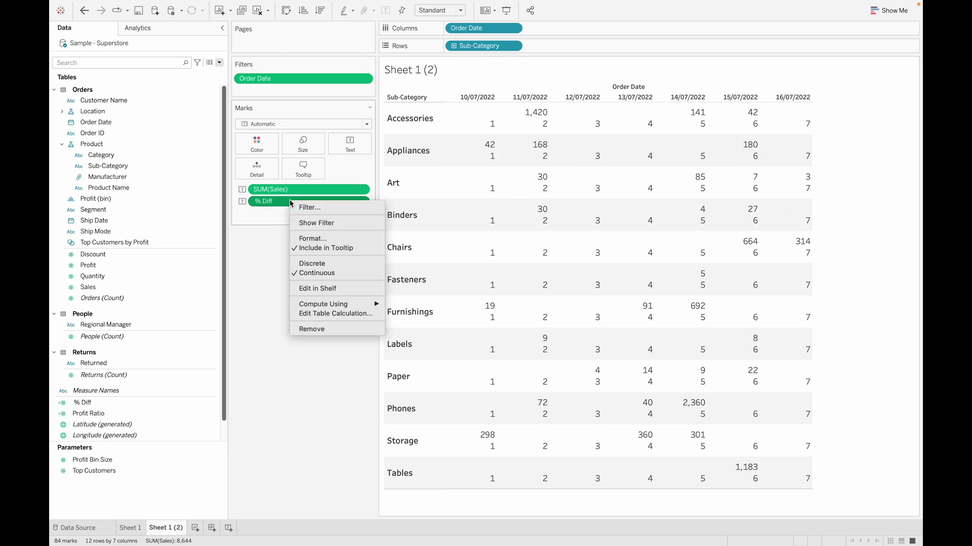
pyautogui.click(319, 314)
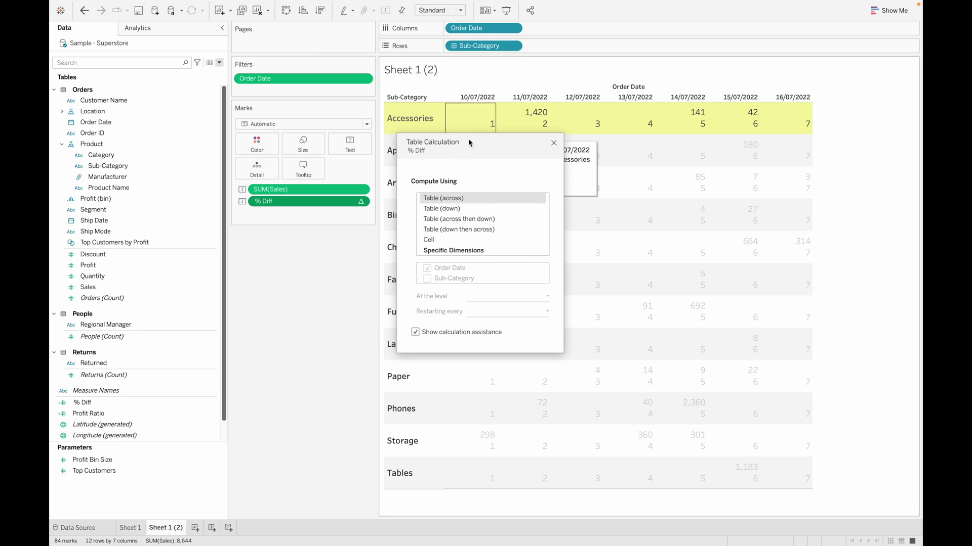
pyautogui.moveTo(499, 151); pyautogui.dragTo(473, 267)
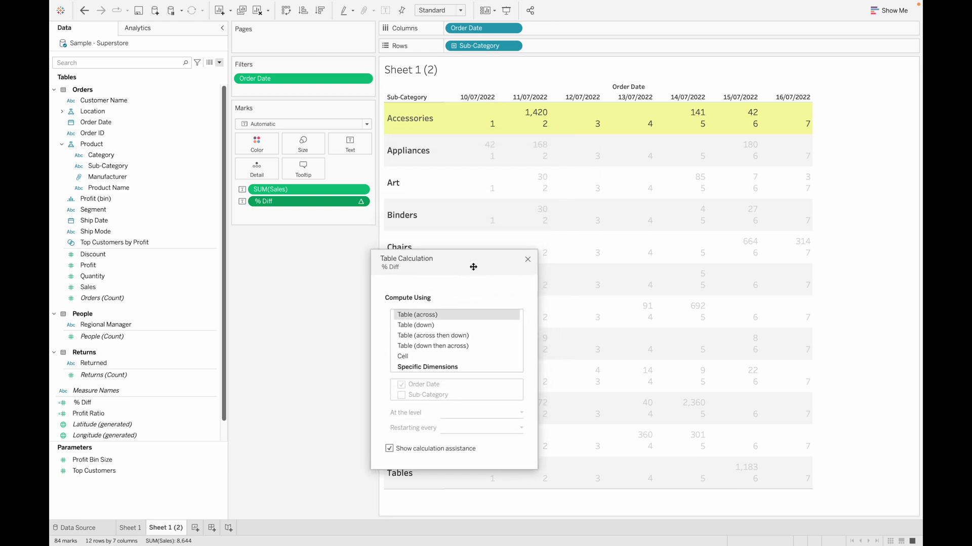
pyautogui.moveTo(479, 139)
pyautogui.click(426, 326)
pyautogui.moveTo(484, 115)
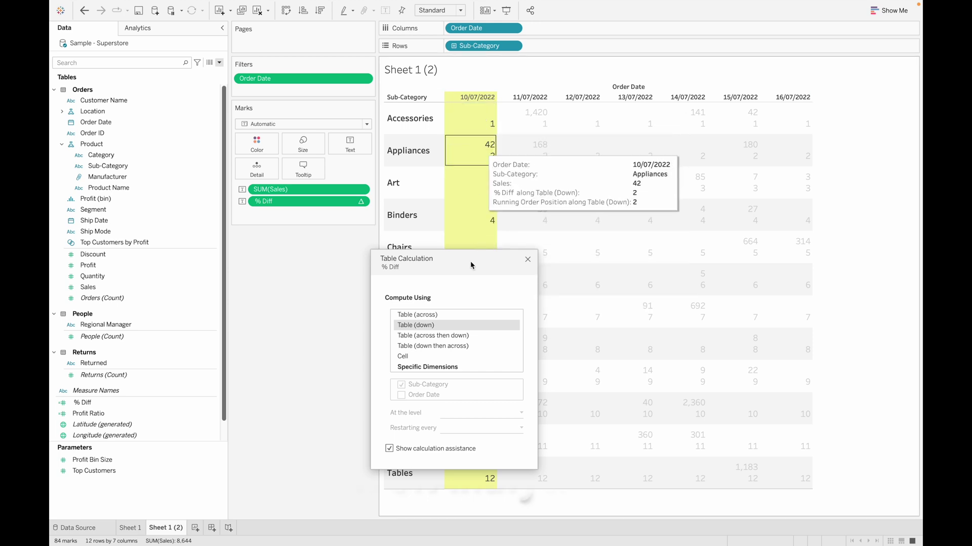
pyautogui.click(435, 316)
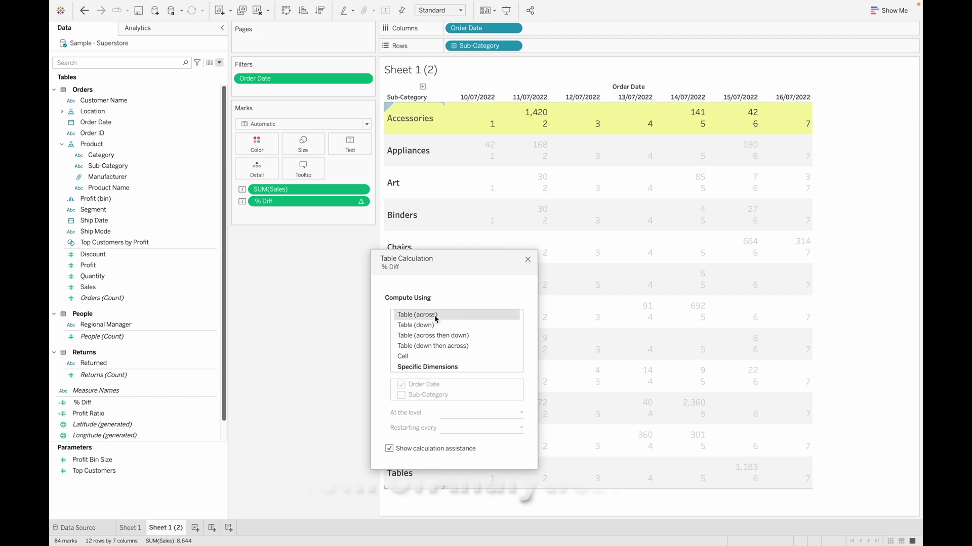
pyautogui.click(527, 260)
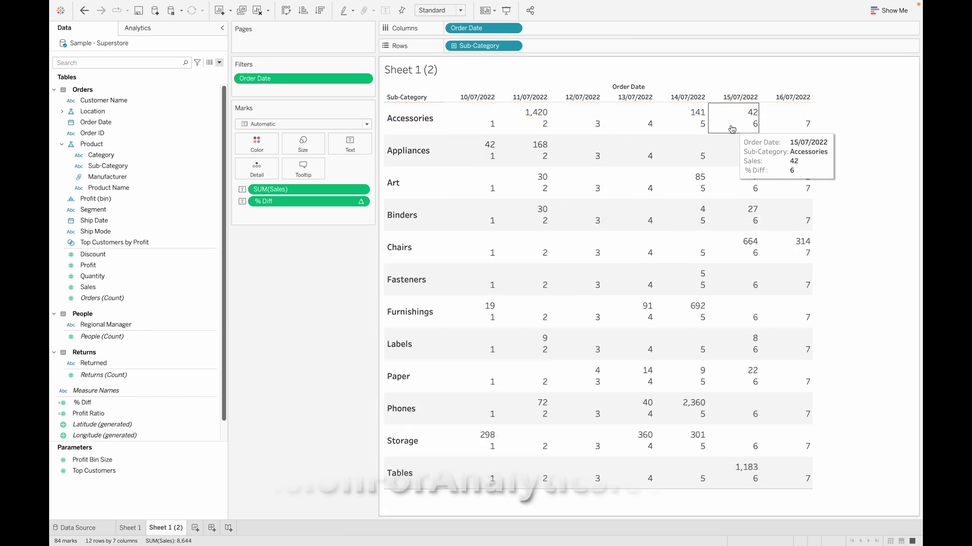
# Reopen the % Diff formula and insert IF ISNULL(SUM([Sales])) in front of INDEX()
pyautogui.rightClick(112, 402)
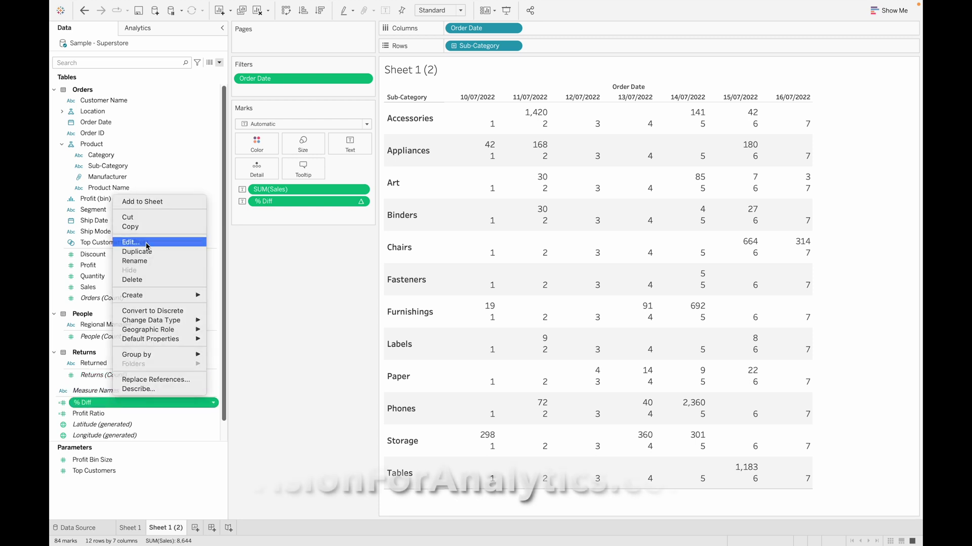
pyautogui.click(132, 242)
pyautogui.moveTo(481, 272); pyautogui.dragTo(541, 292)
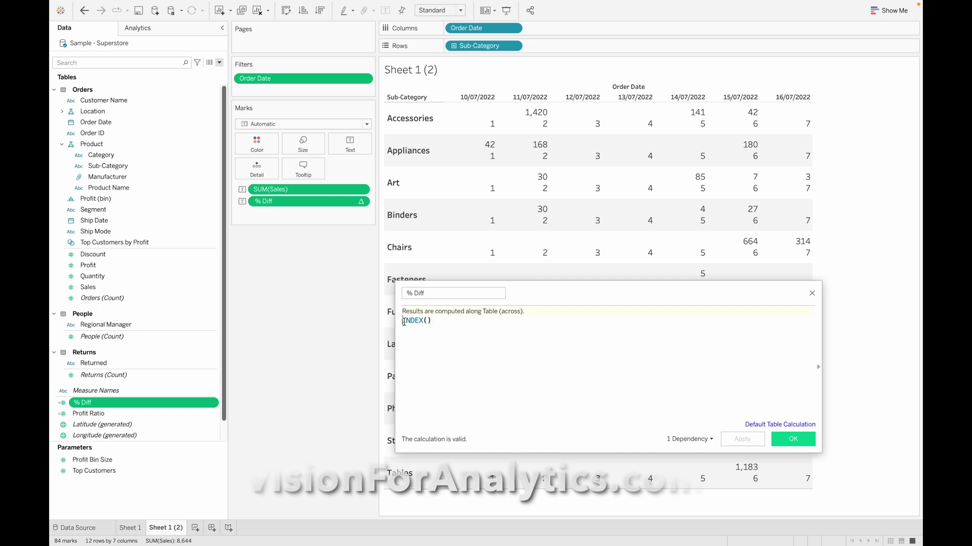
pyautogui.press('Left')
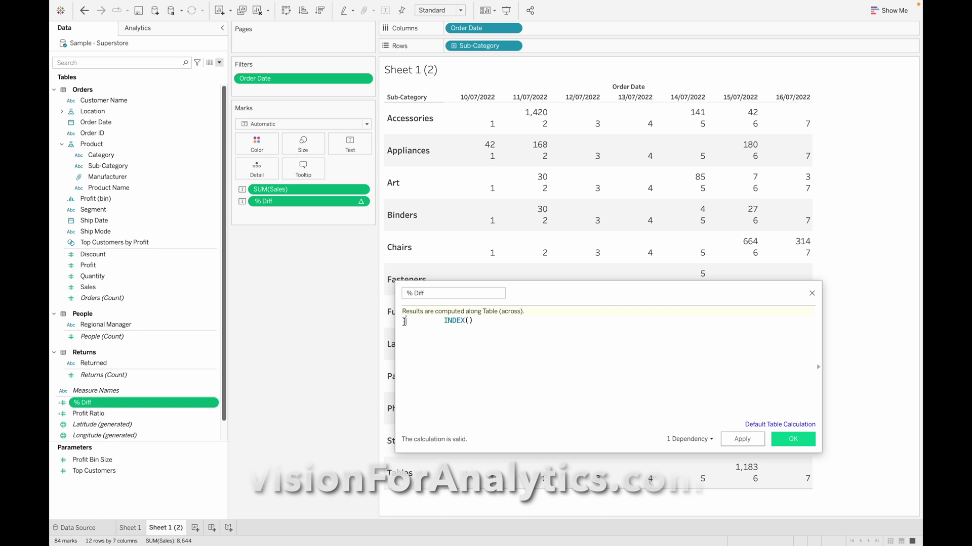
pyautogui.click(404, 322)
pyautogui.write('IF ISN')
pyautogui.press('Return')
pyautogui.write('SUM())')
pyautogui.press('Return')
pyautogui.write('Sa')
pyautogui.press('Return')
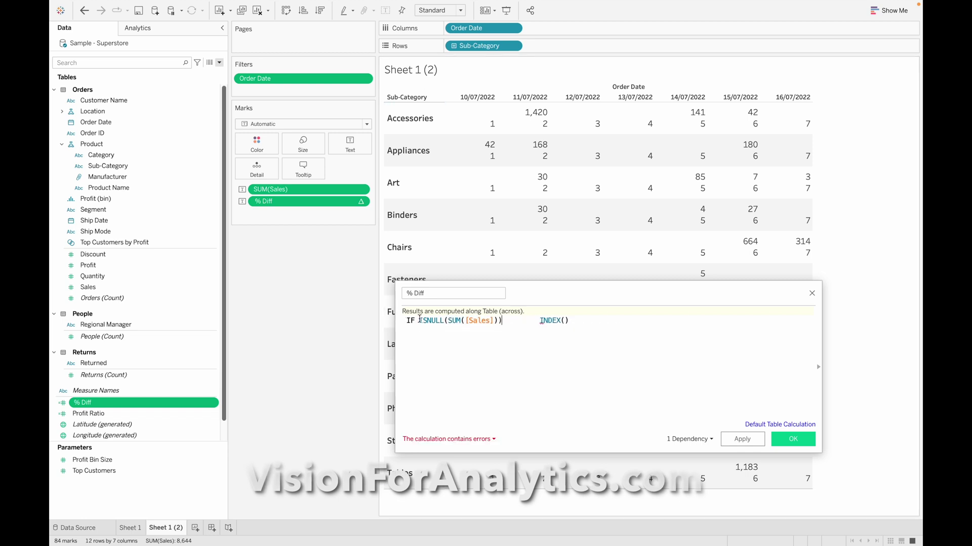
# Negate the null test with NOT, complete the formula as IF NOT ISNULL(SUM([Sales])) then INDEX() END, and apply it
pyautogui.click(419, 320)
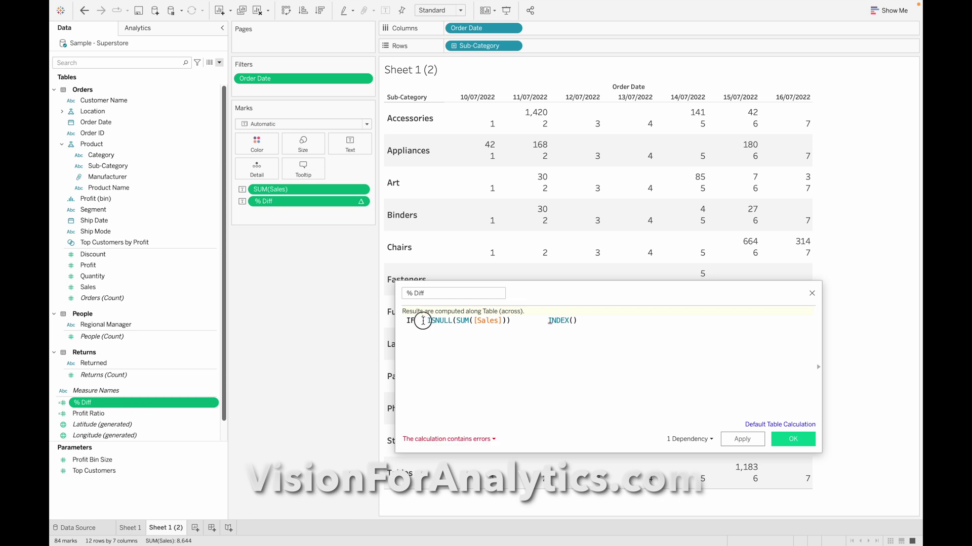
pyautogui.write('NOT')
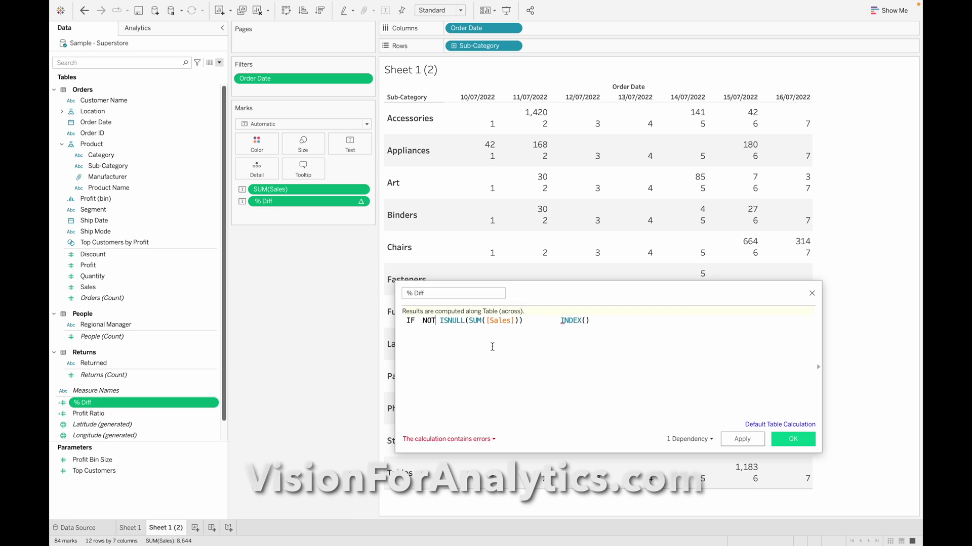
pyautogui.click(539, 320)
pyautogui.write('then')
pyautogui.click(672, 319)
pyautogui.write('END')
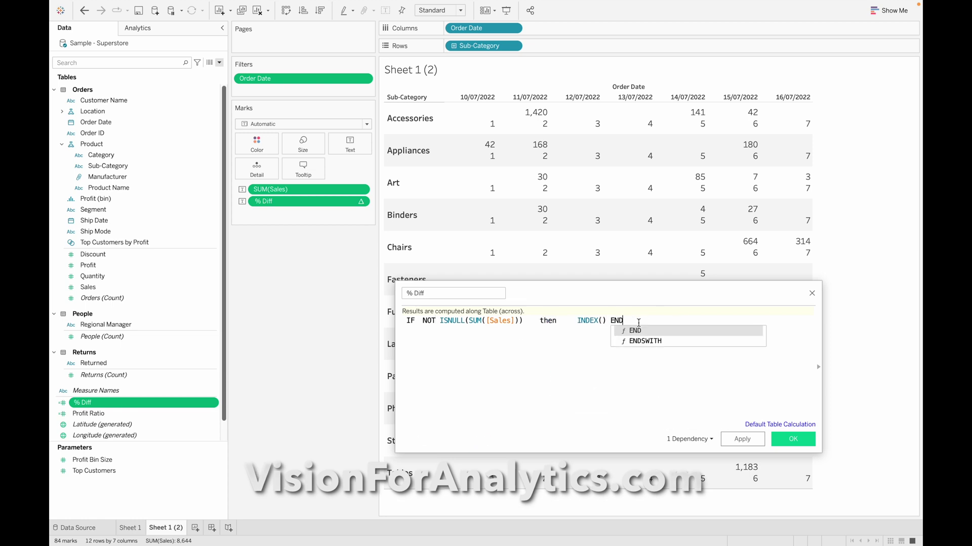
pyautogui.click(538, 348)
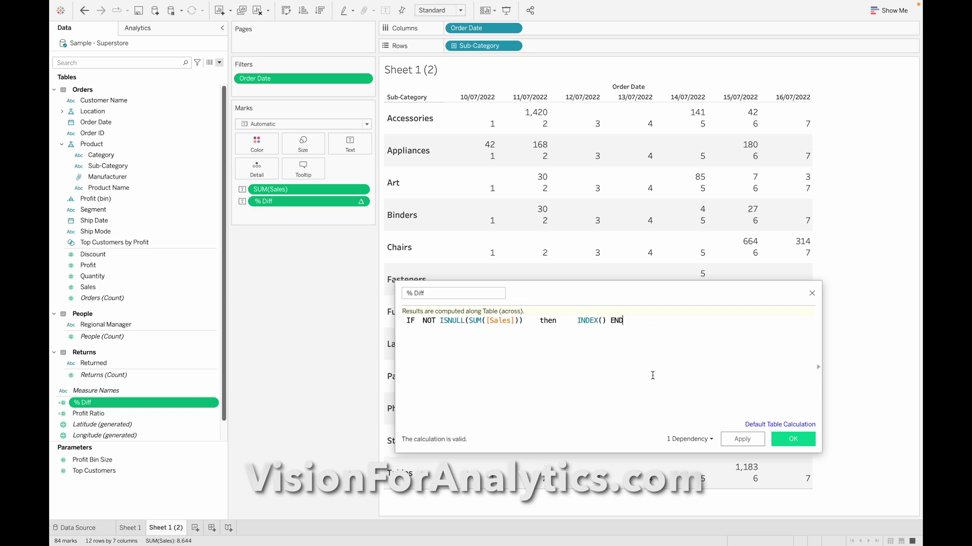
pyautogui.click(738, 441)
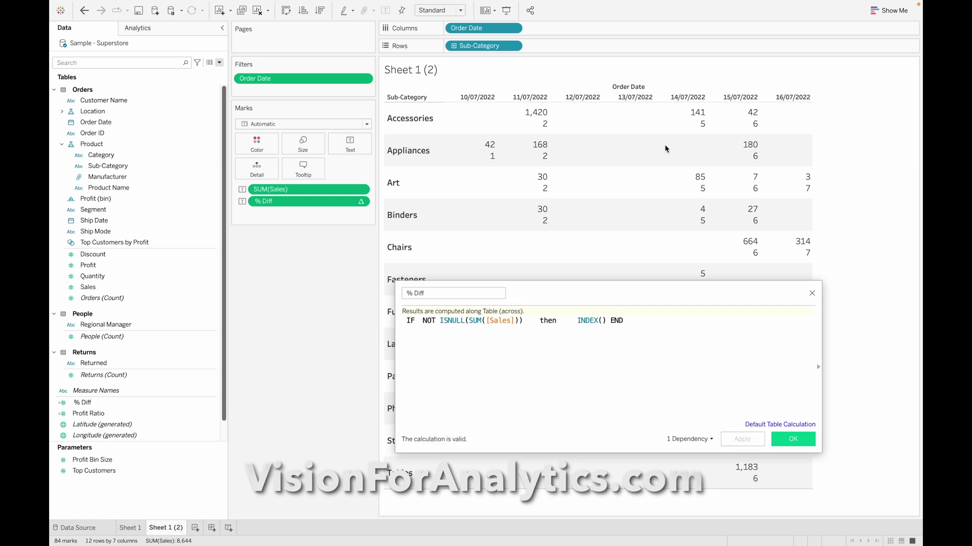
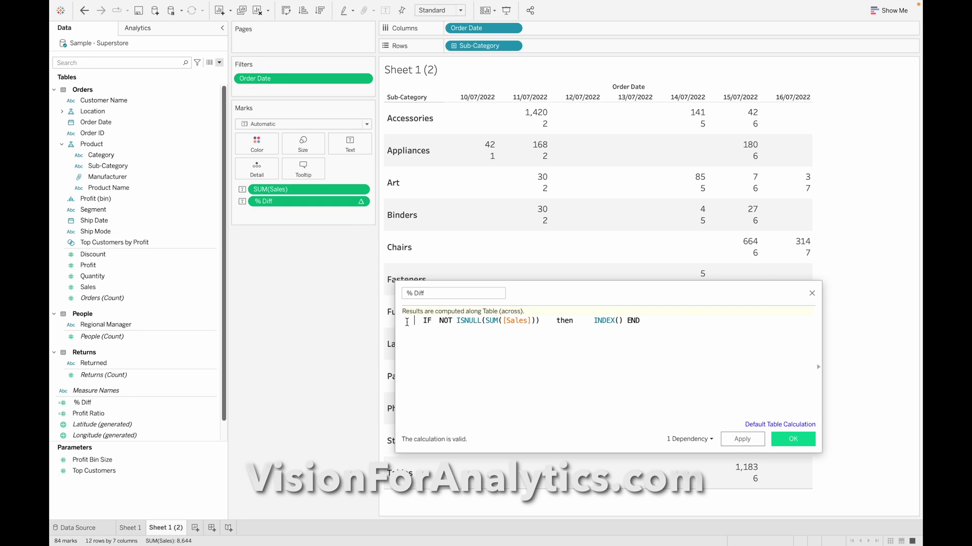
# Insert the WINDOW_MIN function in front of the IF expression in the % Diff formula
pyautogui.write('Window')
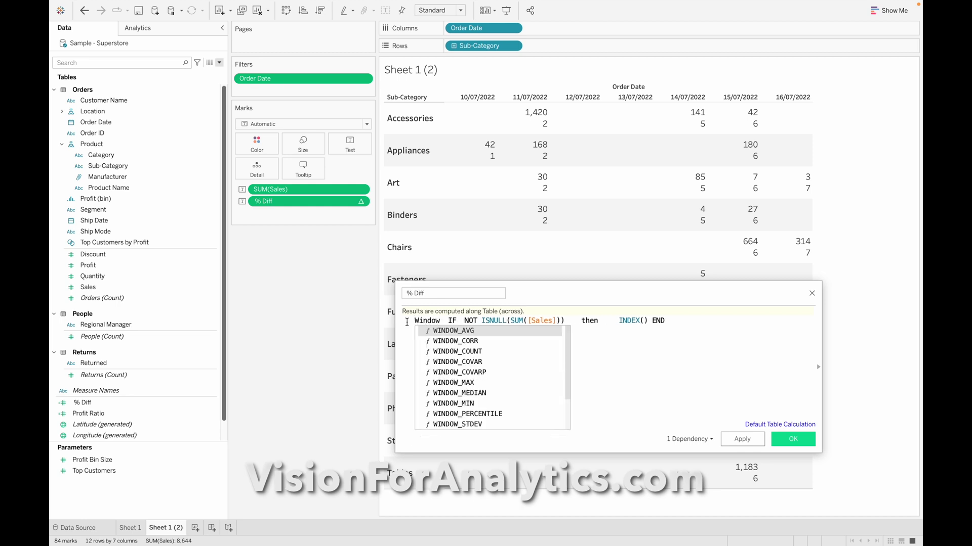
pyautogui.press('Down')
pyautogui.press('Down')
pyautogui.press('Down')
pyautogui.press('Down')
pyautogui.press('Down')
pyautogui.press('Down')
pyautogui.press('Down')
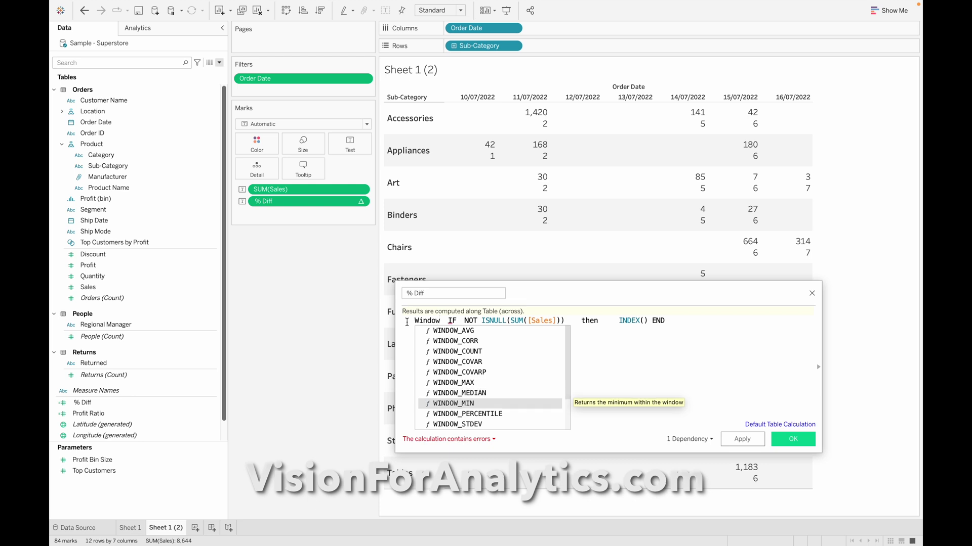
pyautogui.press('Return')
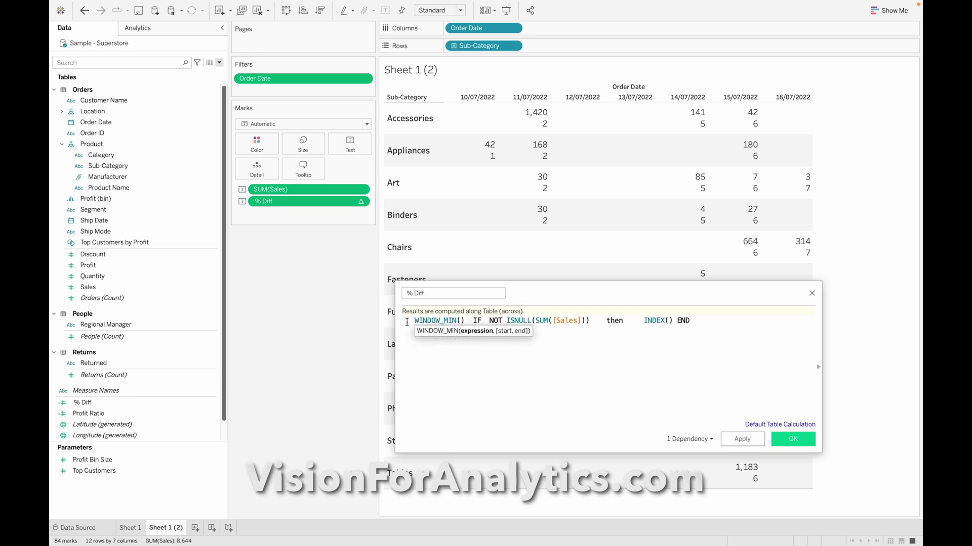
# Enclose the whole IF expression in the WINDOW_MIN parentheses, apply the formula, and move the editor clear of the Chairs and Fasteners rows
pyautogui.moveTo(539, 133)
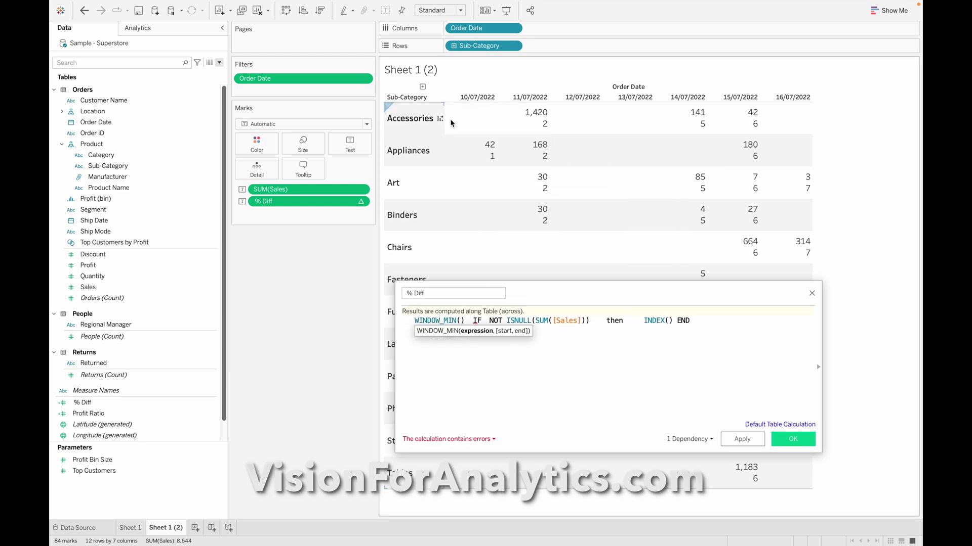
pyautogui.moveTo(493, 158)
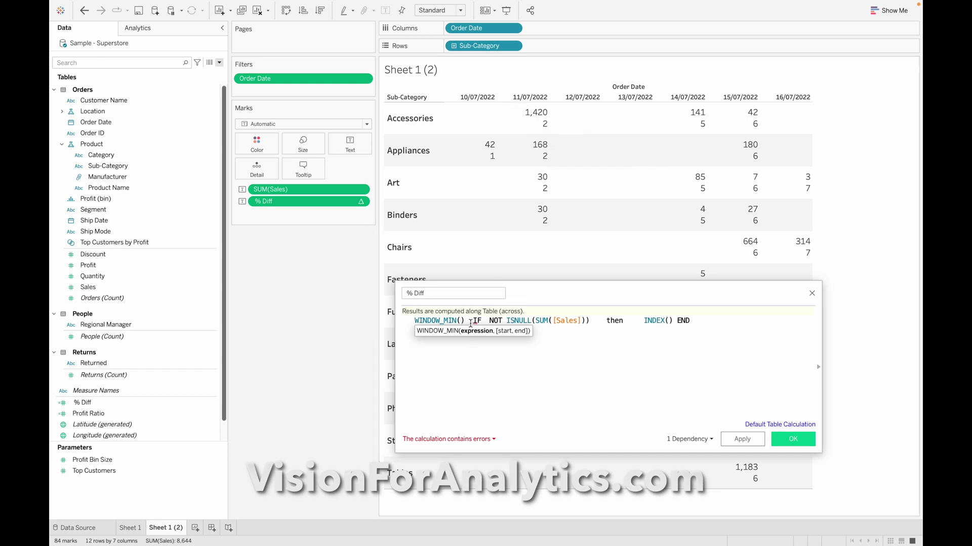
pyautogui.press('Delete')
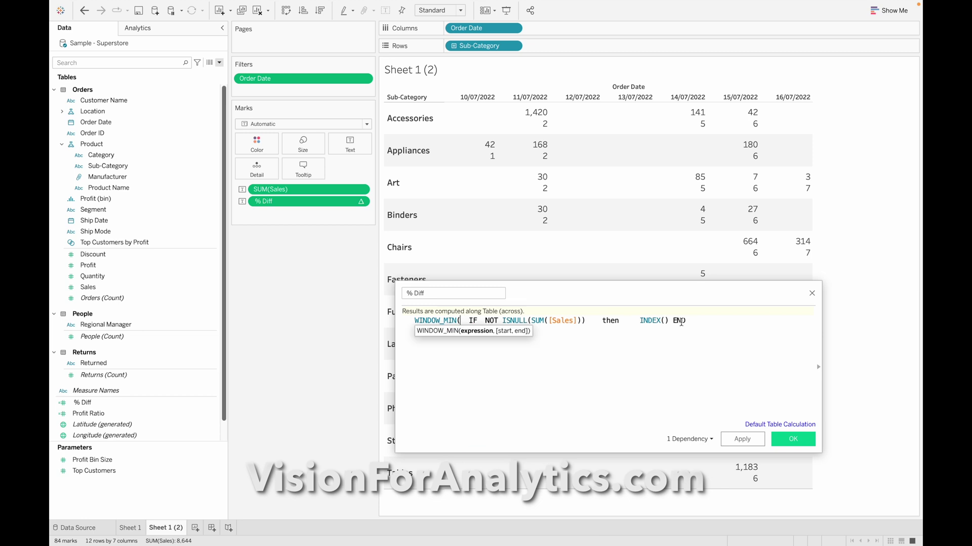
pyautogui.write(')')
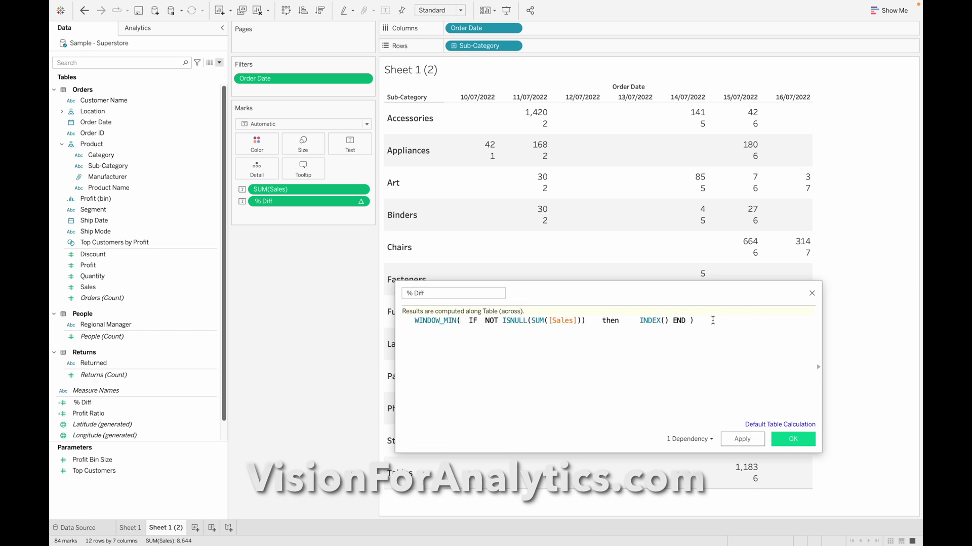
pyautogui.click(737, 441)
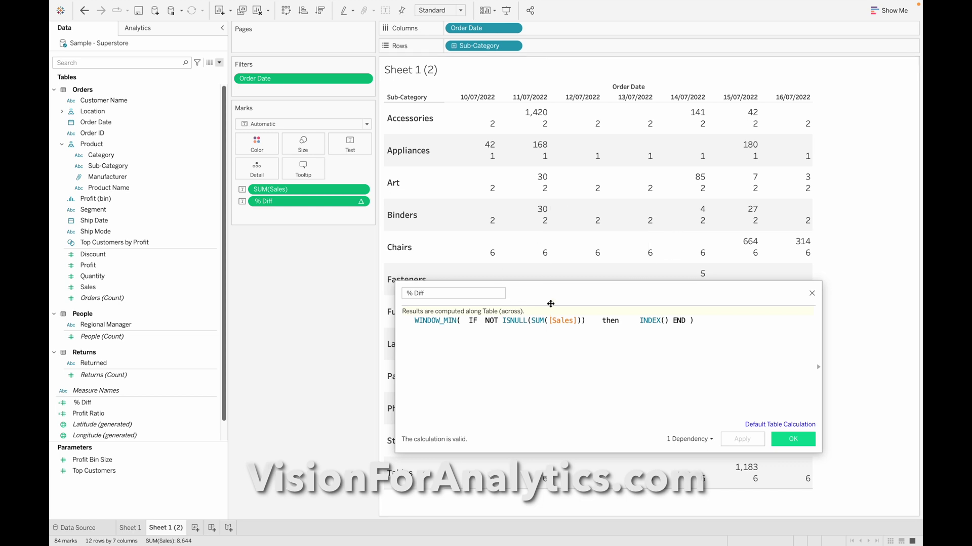
pyautogui.moveTo(554, 296); pyautogui.dragTo(551, 330)
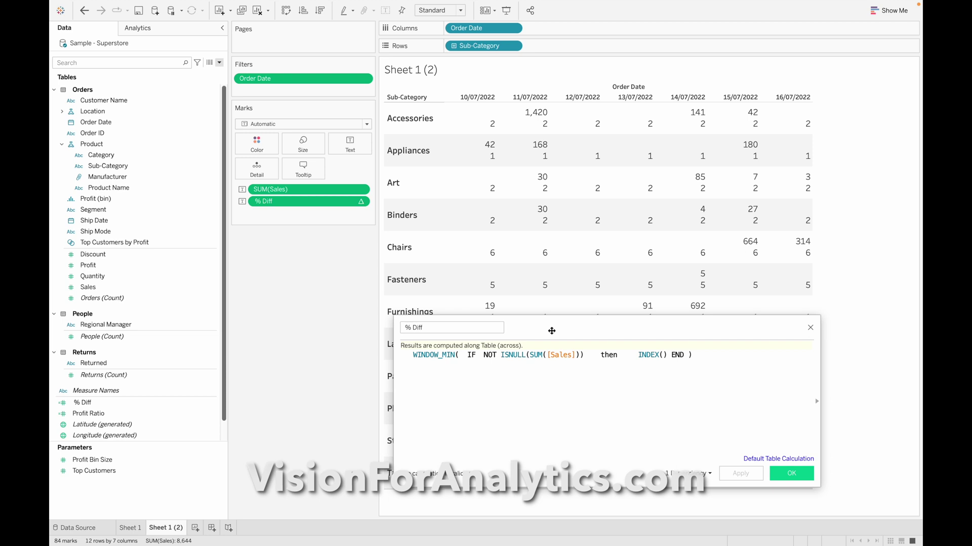
pyautogui.moveTo(455, 253)
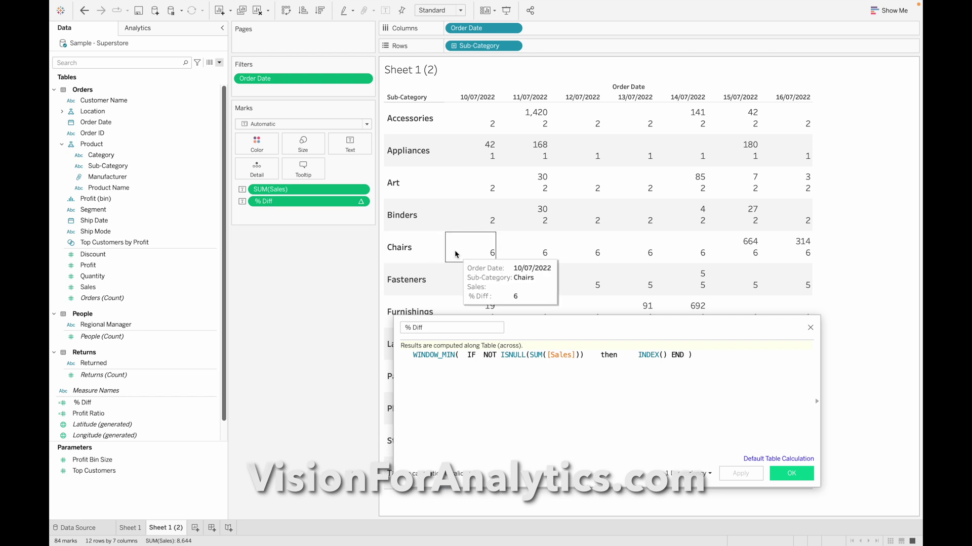
pyautogui.moveTo(754, 253)
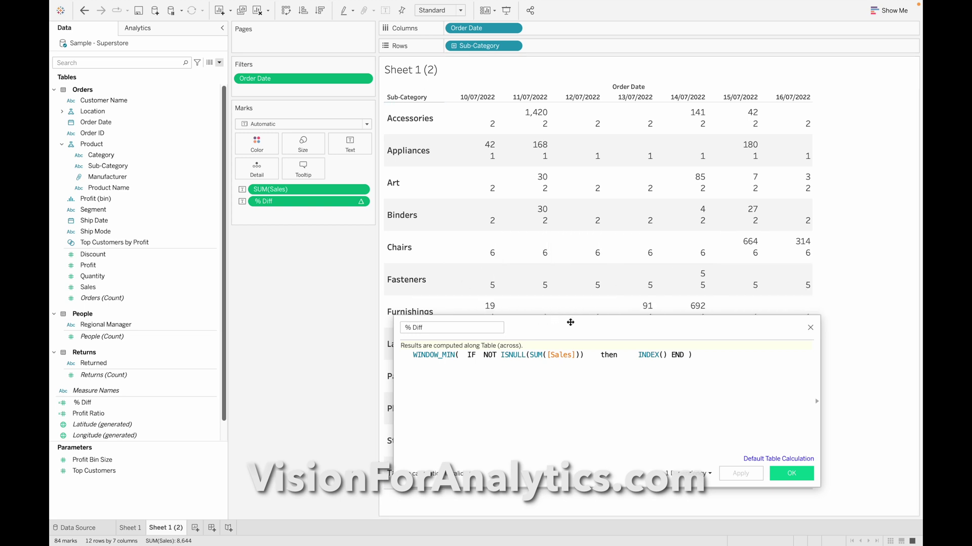
# Rename the % Diff calculation as First Position Value and save it
pyautogui.moveTo(699, 281)
pyautogui.moveTo(561, 331); pyautogui.dragTo(552, 399)
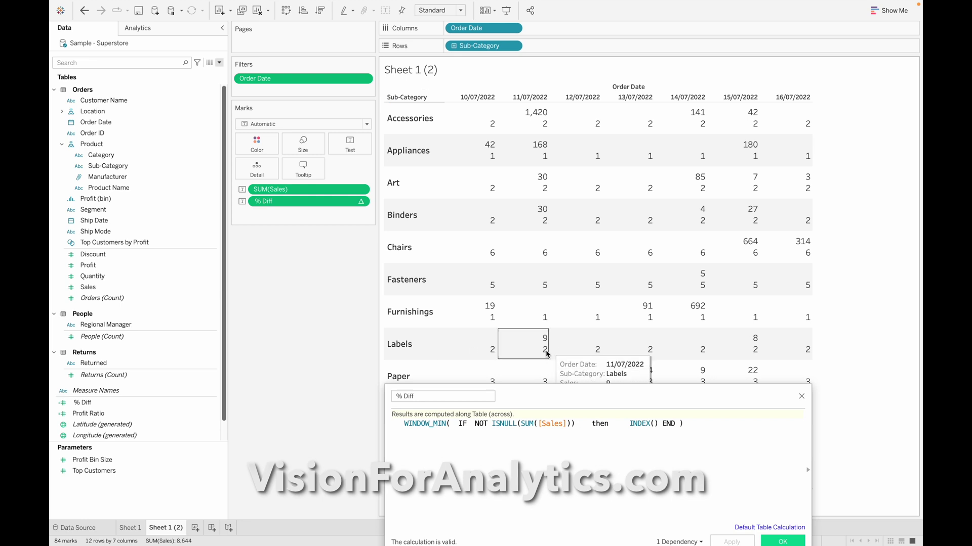
pyautogui.moveTo(574, 393); pyautogui.dragTo(576, 212)
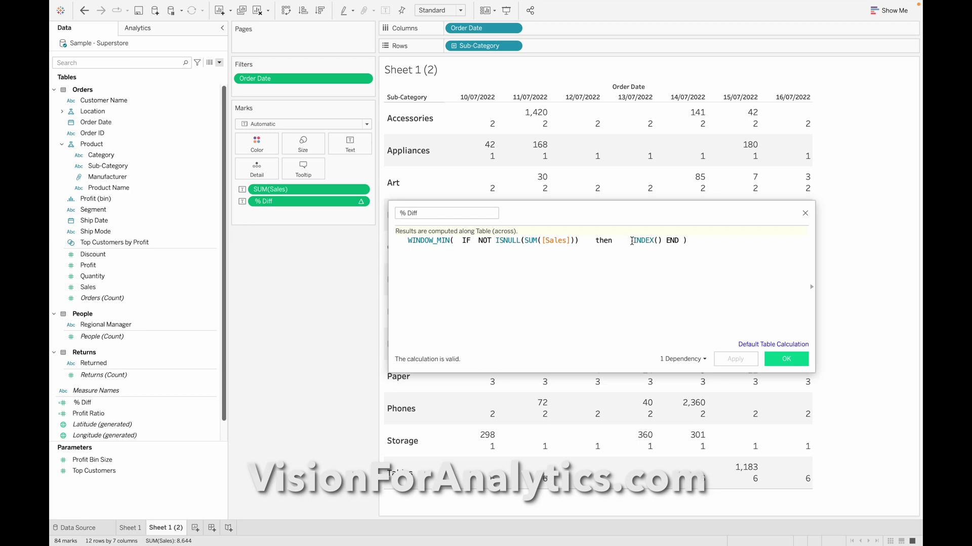
pyautogui.moveTo(605, 219); pyautogui.dragTo(610, 297)
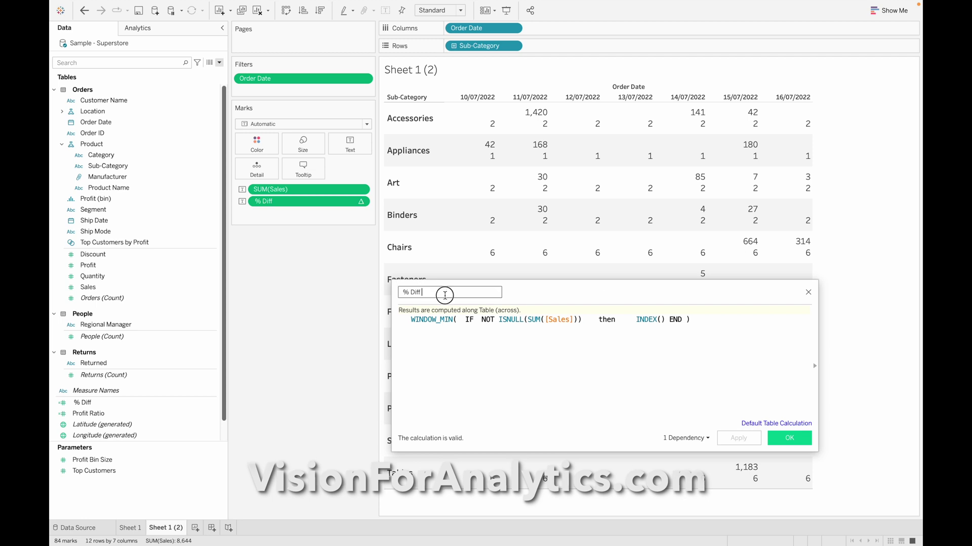
pyautogui.press('BackSpace')
pyautogui.press('BackSpace')
pyautogui.press('BackSpace')
pyautogui.press('BackSpace')
pyautogui.press('BackSpace')
pyautogui.press('BackSpace')
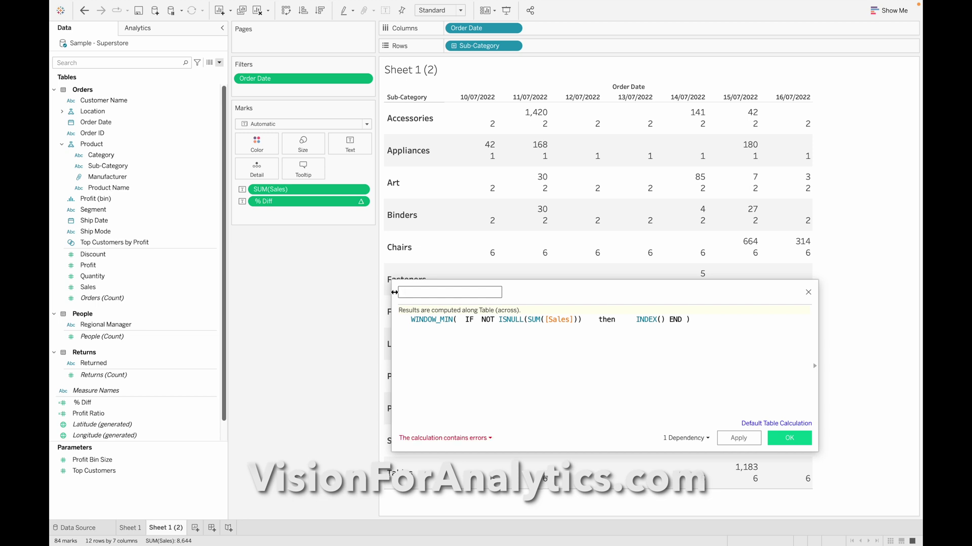
pyautogui.write('First Position Value')
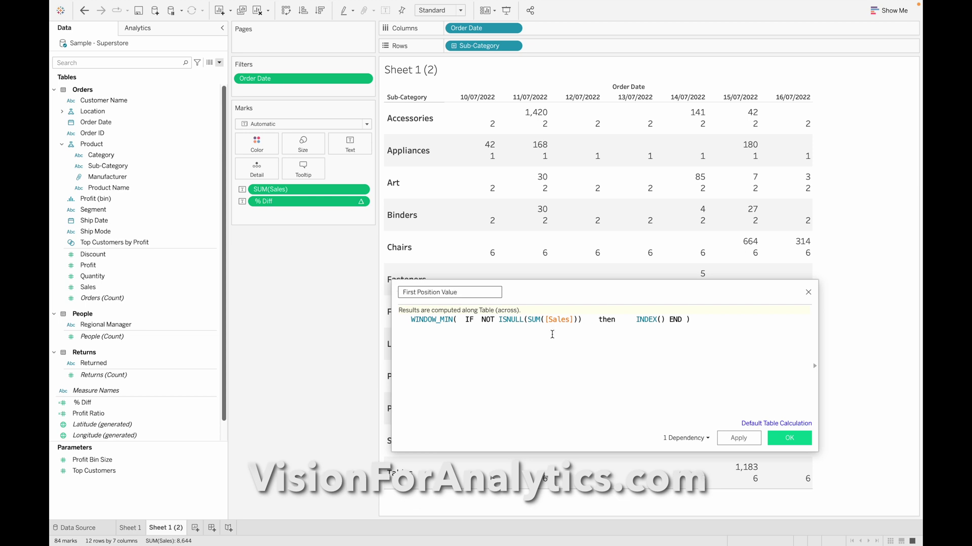
pyautogui.click(787, 438)
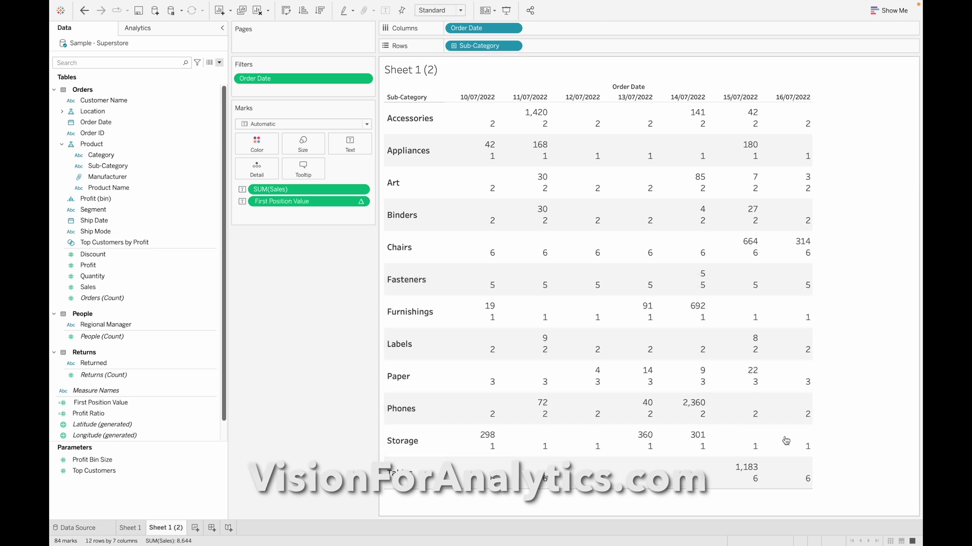
# Create a new calculated field named % Diff and start its formula with the LOOKUP function
pyautogui.click(219, 62)
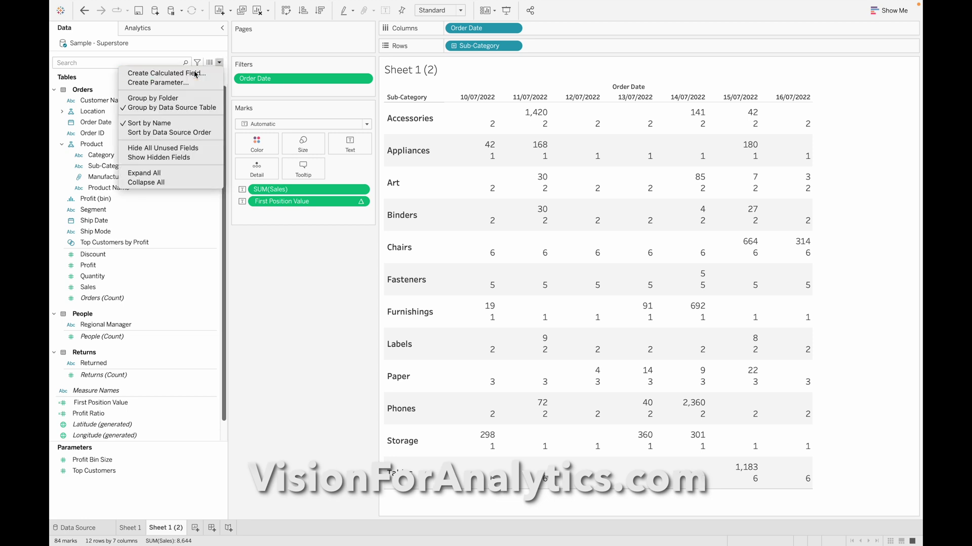
pyautogui.click(196, 74)
pyautogui.write('% Diff')
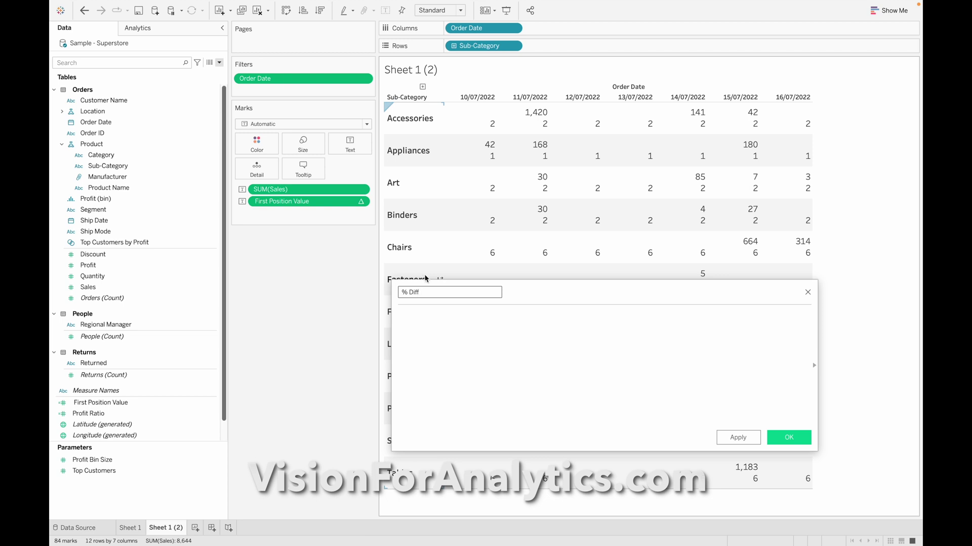
pyautogui.click(509, 336)
pyautogui.moveTo(556, 301); pyautogui.dragTo(418, 287)
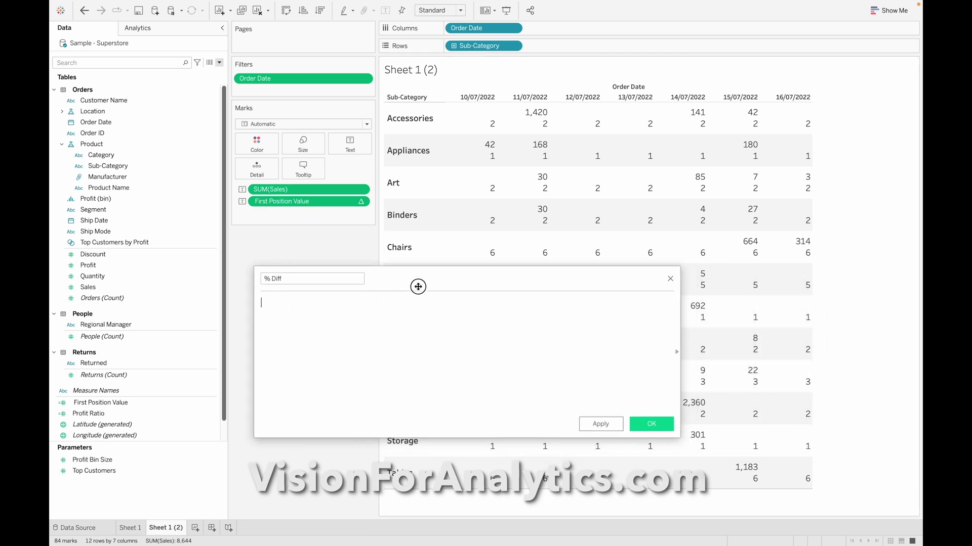
pyautogui.write('Look')
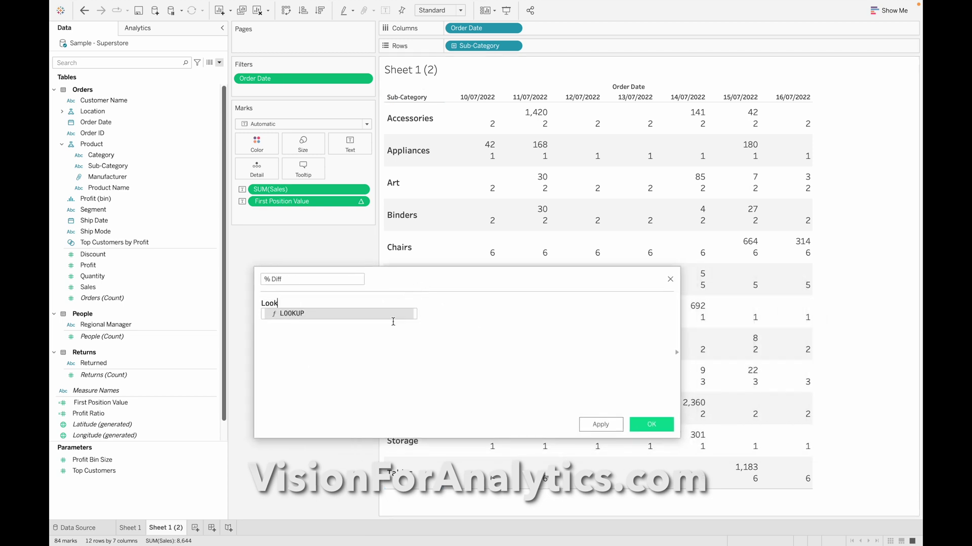
pyautogui.press('Return')
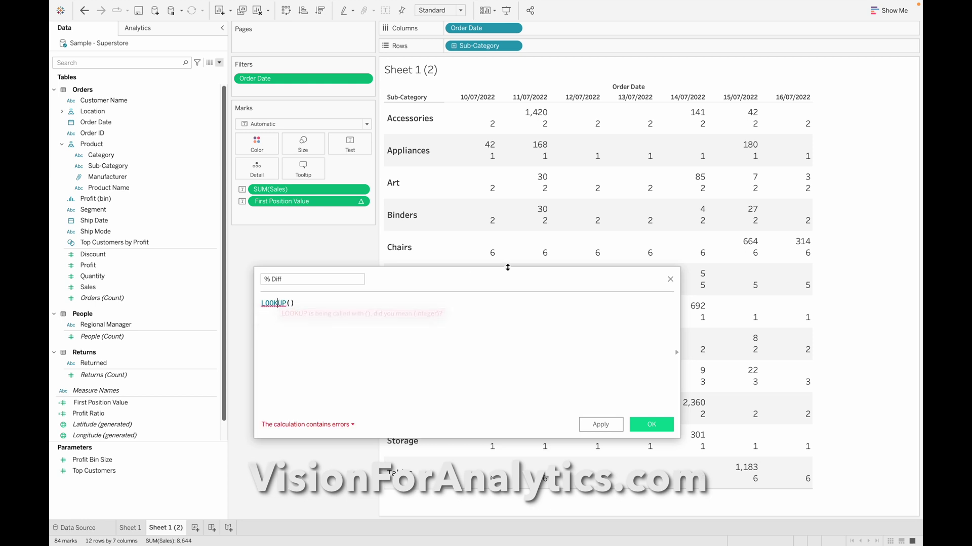
# Show the function reference beside the formula and read the LOOKUP description, including its offset argument and example
pyautogui.moveTo(503, 282); pyautogui.dragTo(407, 248)
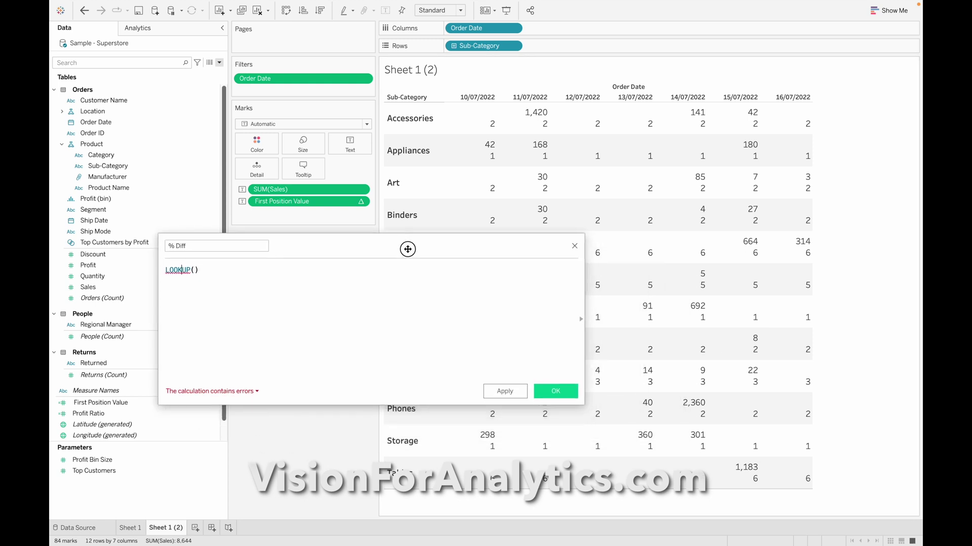
pyautogui.click(581, 320)
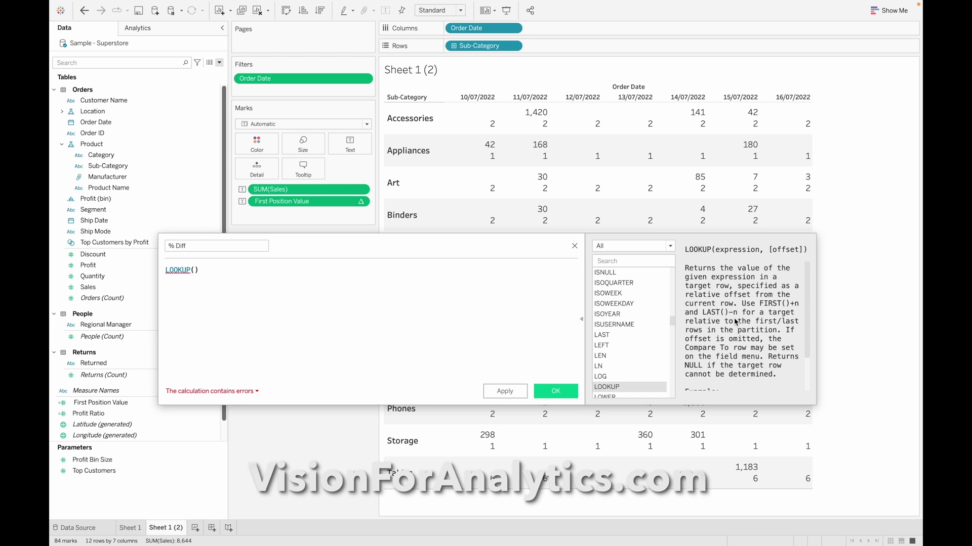
pyautogui.scroll(-2, 757, 314)
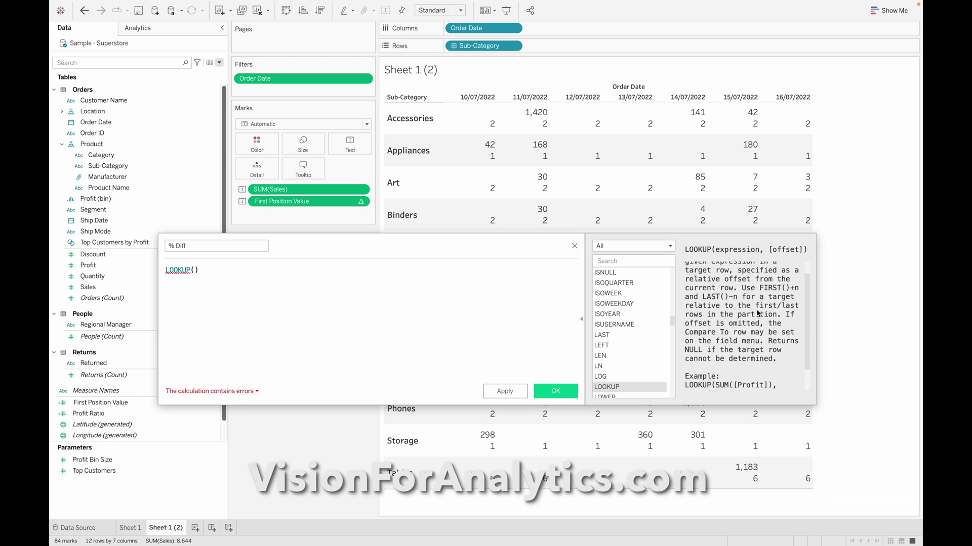
pyautogui.scroll(-2, 757, 314)
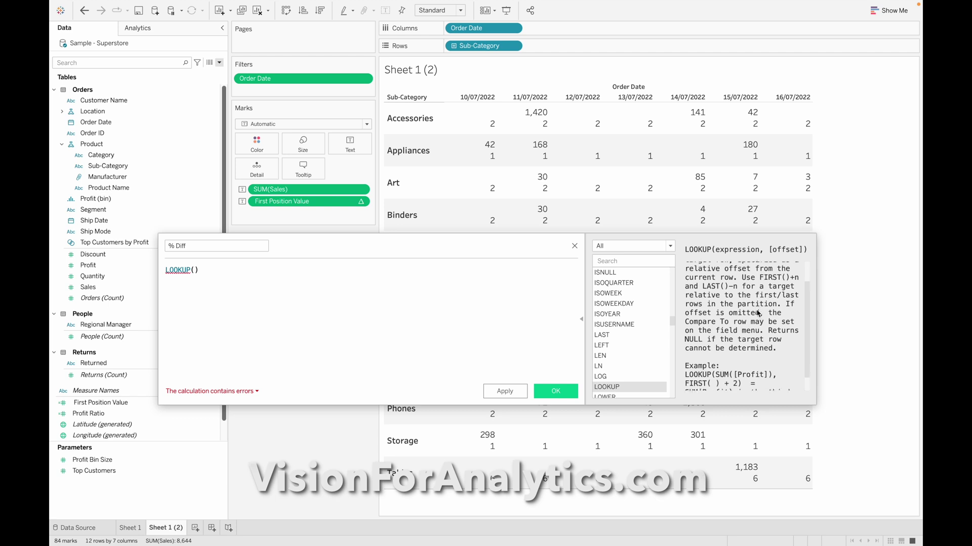
pyautogui.scroll(3, 757, 314)
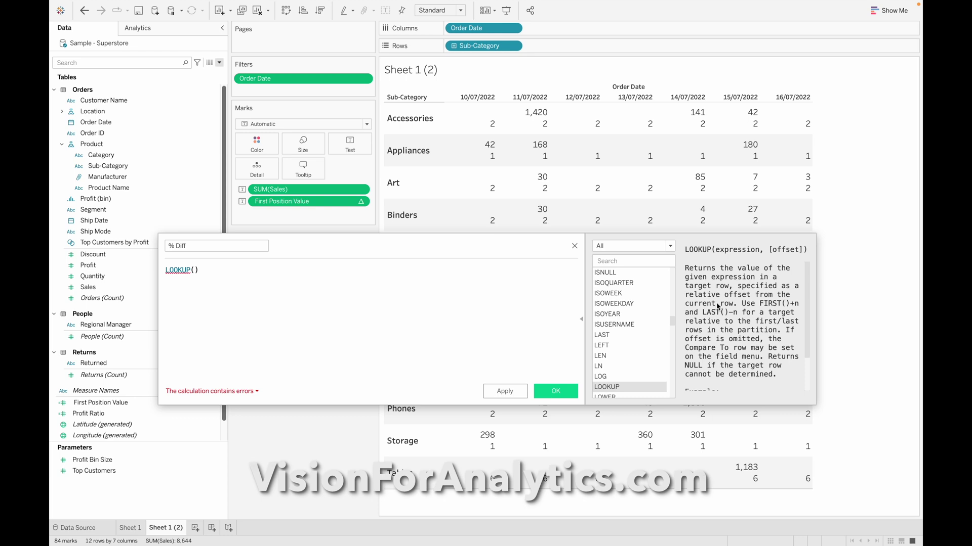
# Move the calculation editor clear of the Marks card and remove First Position Value from the view
pyautogui.moveTo(468, 249); pyautogui.dragTo(582, 236)
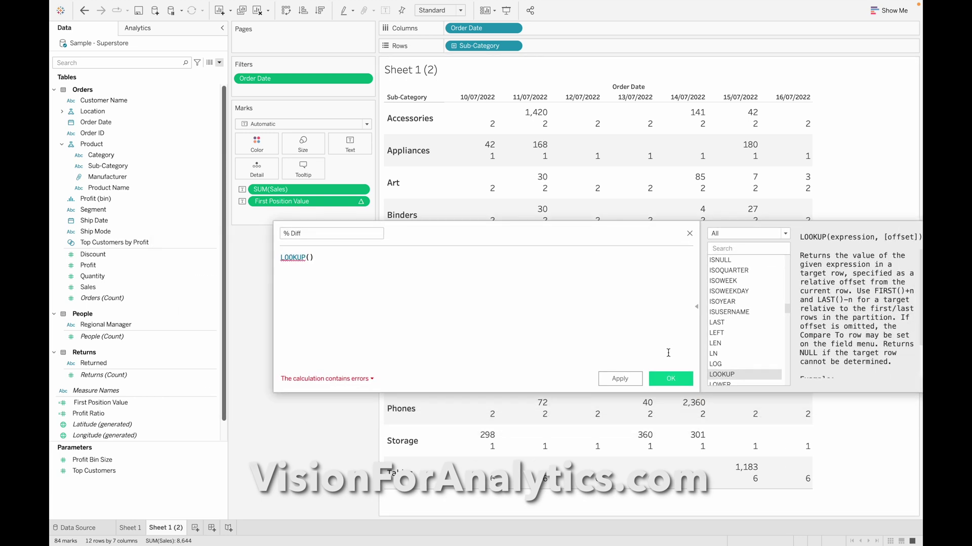
pyautogui.click(306, 203)
pyautogui.moveTo(305, 204); pyautogui.dragTo(258, 293)
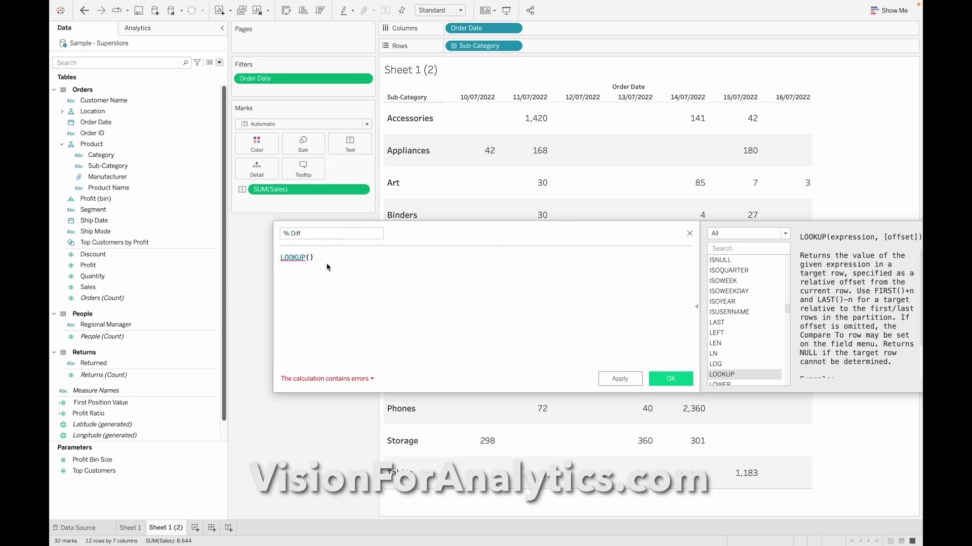
# Complete the % Diff formula as LOOKUP(SUM([Sales]),1) and apply it
pyautogui.click(310, 258)
pyautogui.write('sum')
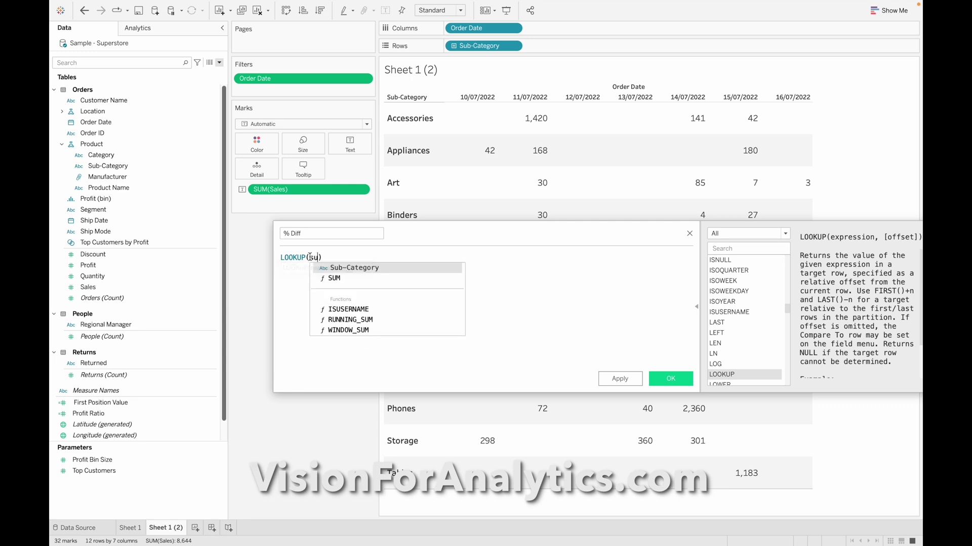
pyautogui.press('Return')
pyautogui.write('sa')
pyautogui.press('Return')
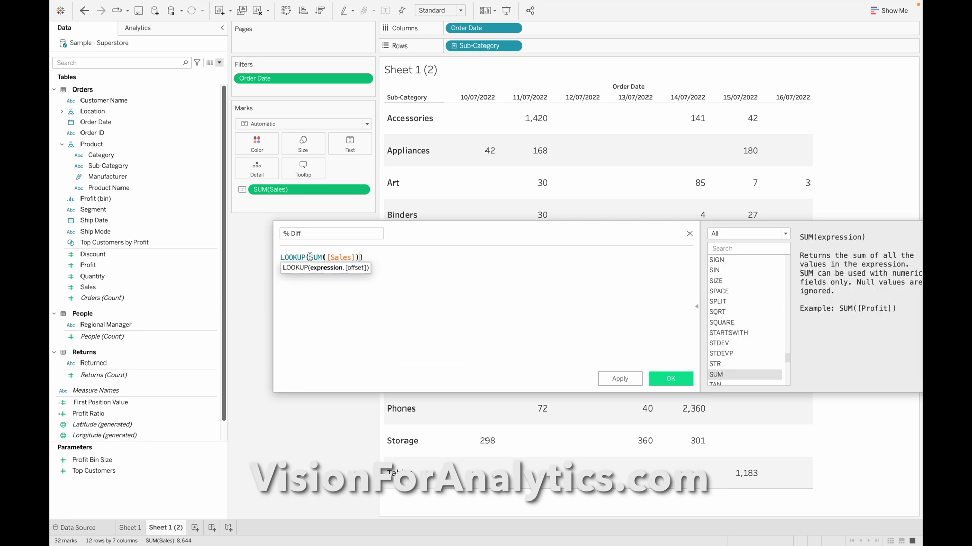
pyautogui.write(',1')
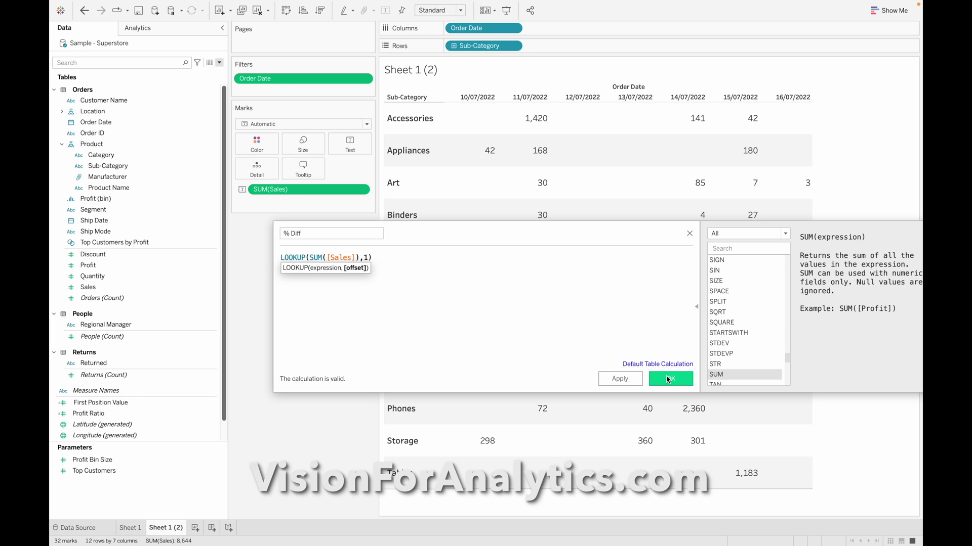
pyautogui.click(621, 380)
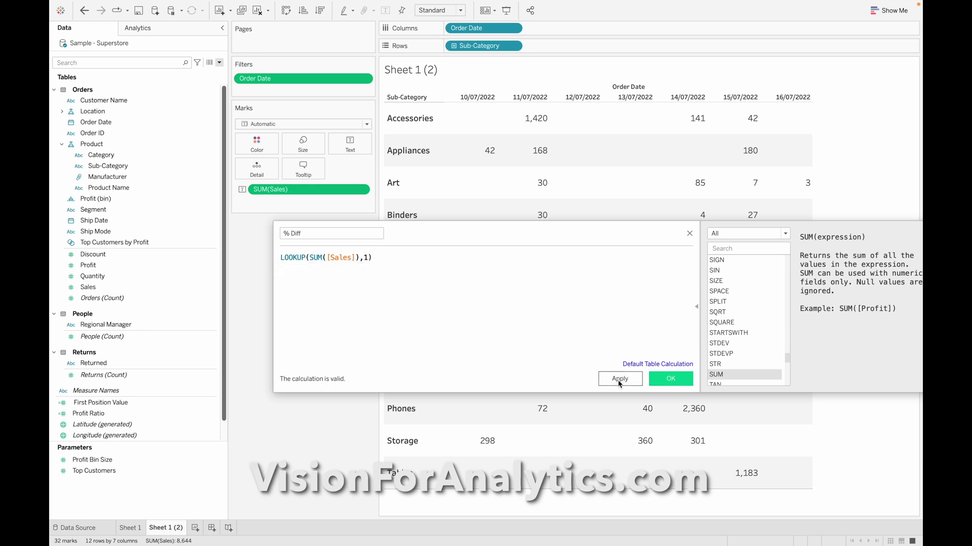
# Add % Diff to the view as a text label and compare it with sales across the Accessories row
pyautogui.moveTo(81, 413); pyautogui.dragTo(335, 145)
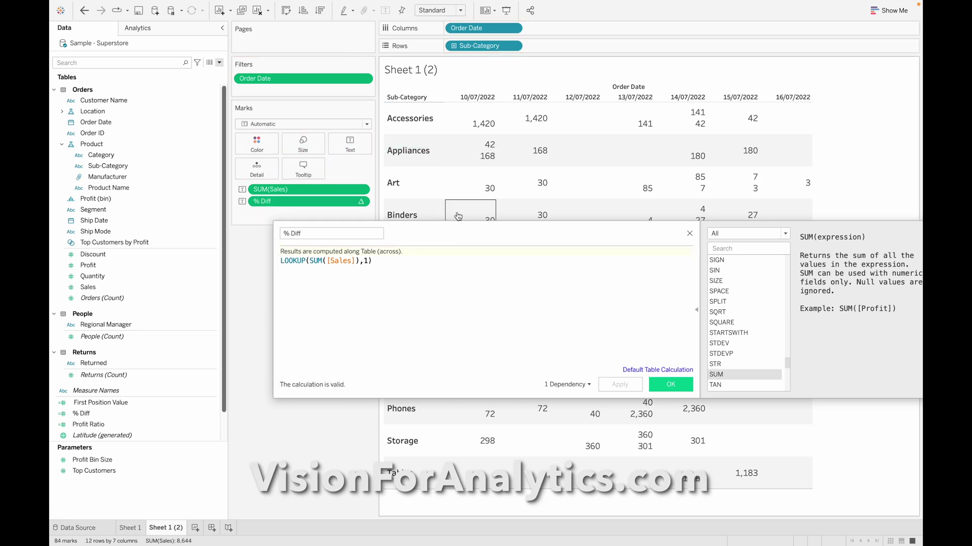
pyautogui.moveTo(432, 234); pyautogui.dragTo(458, 254)
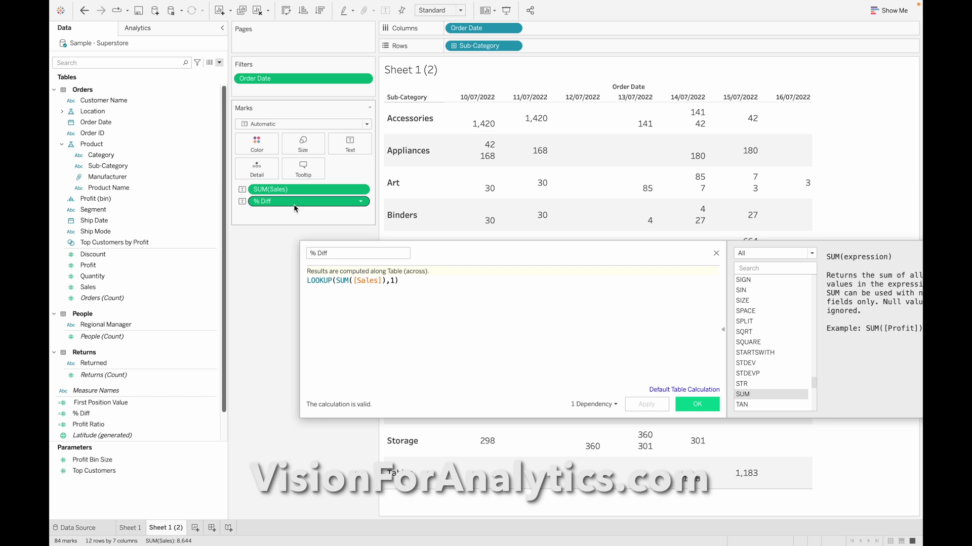
pyautogui.moveTo(478, 129)
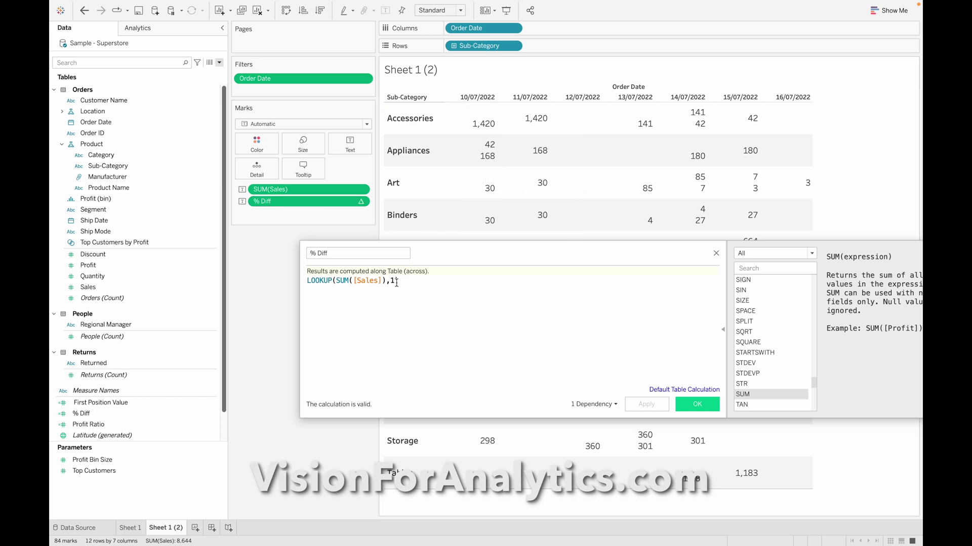
pyautogui.moveTo(548, 135)
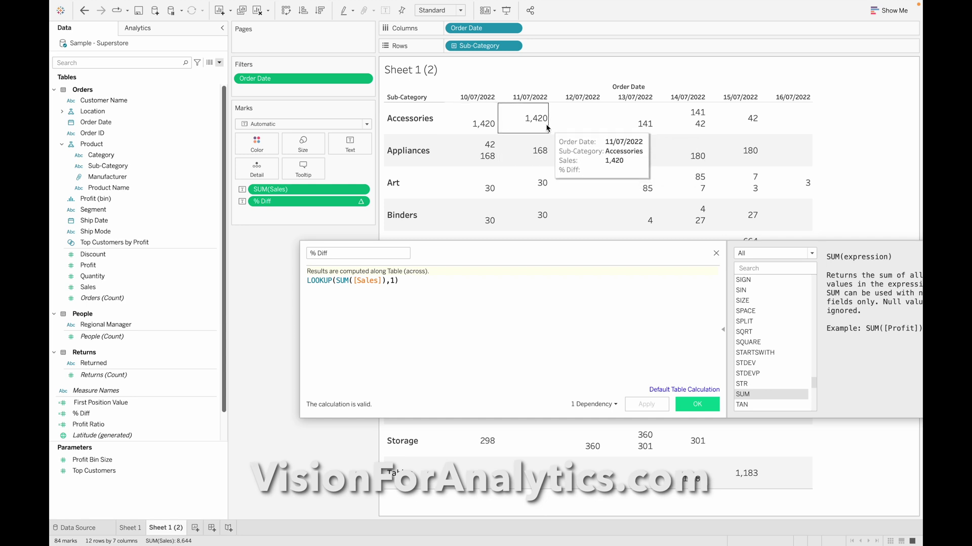
pyautogui.moveTo(676, 125)
pyautogui.moveTo(640, 129)
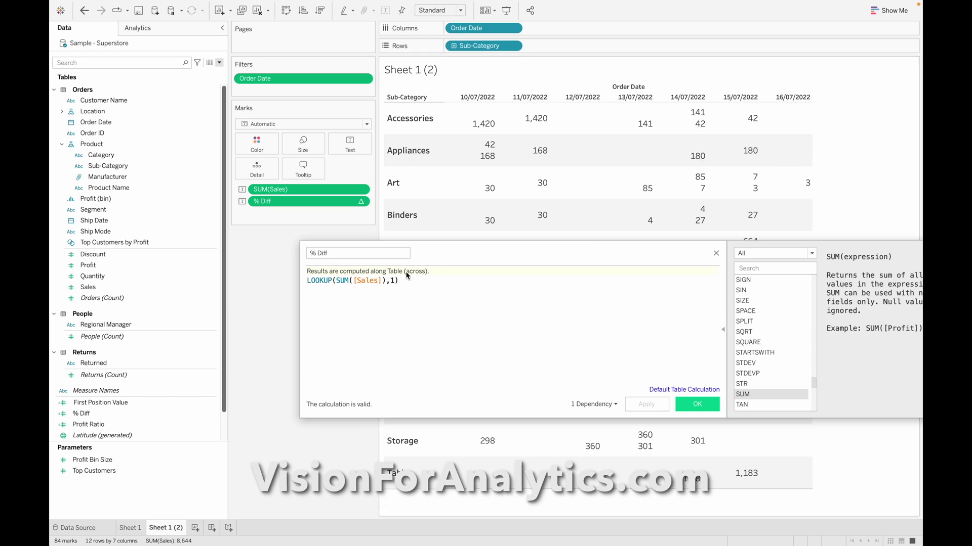
# Change the LOOKUP offset to -1, apply the formula, and check the Accessories and Appliances values against the preceding dates
pyautogui.click(391, 280)
pyautogui.write('-1')
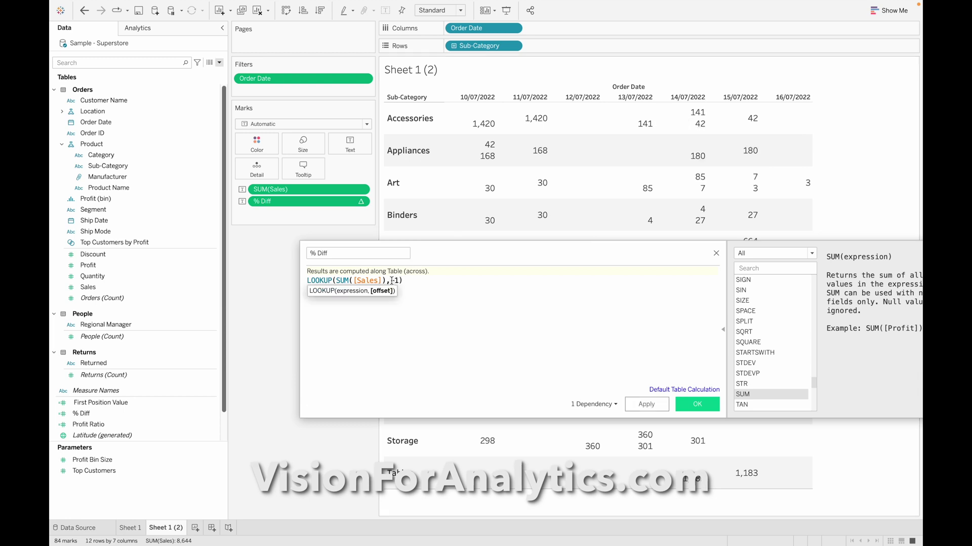
pyautogui.click(646, 405)
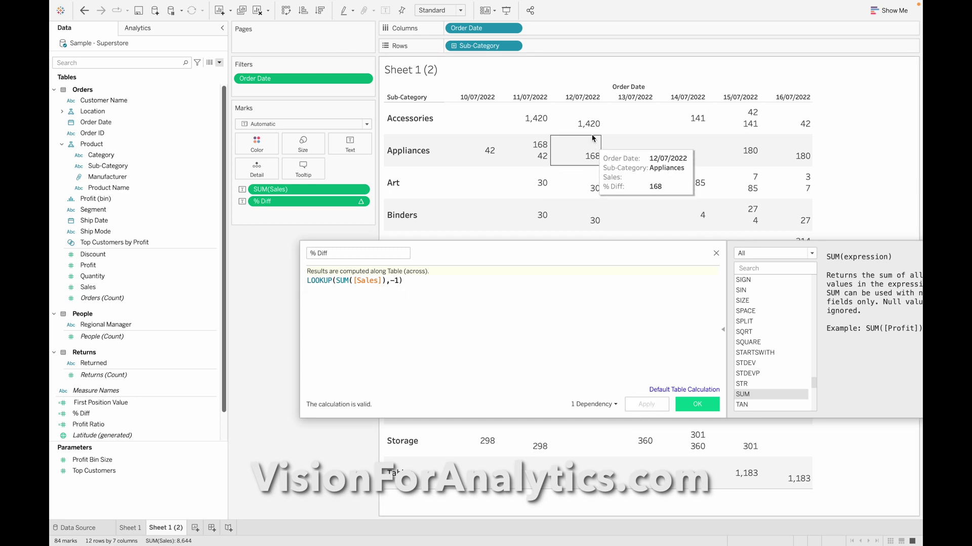
pyautogui.moveTo(592, 128)
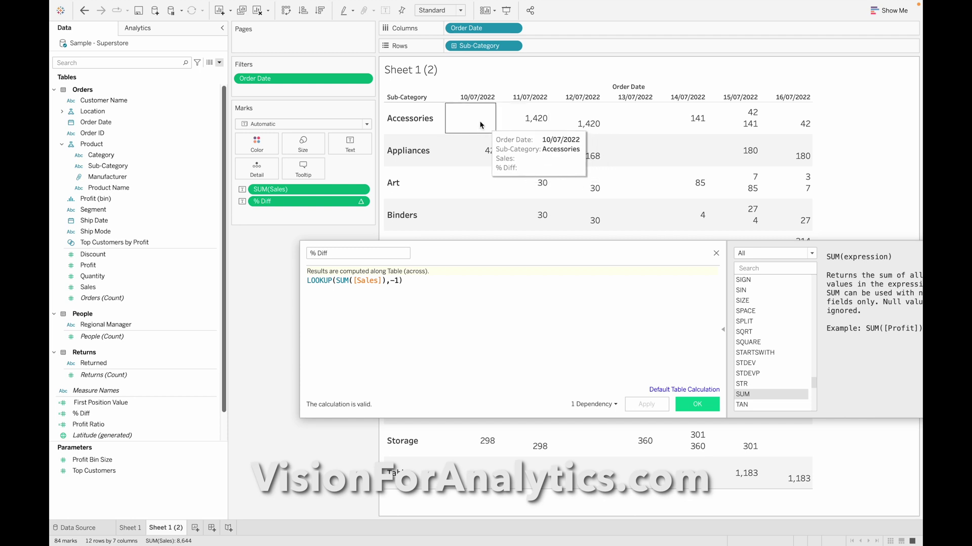
pyautogui.moveTo(480, 124)
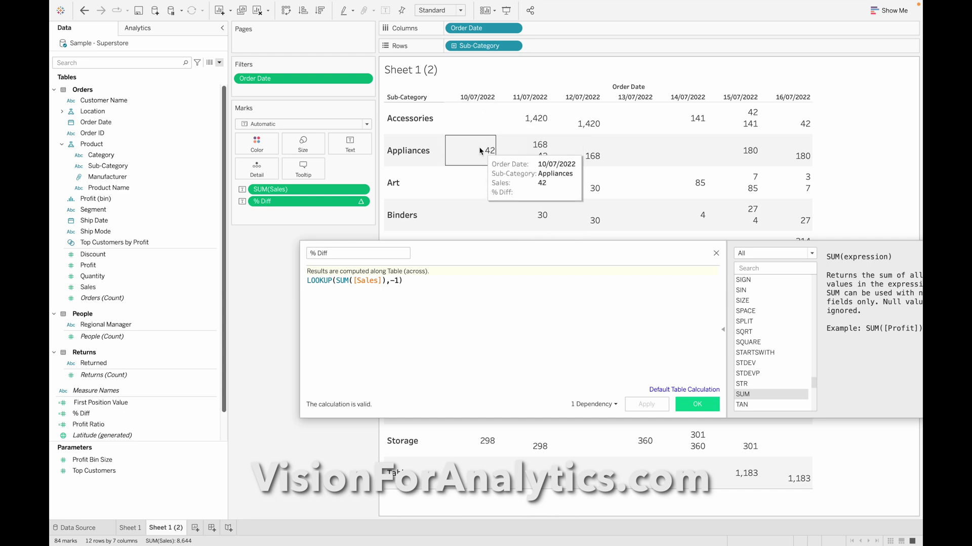
pyautogui.moveTo(528, 124)
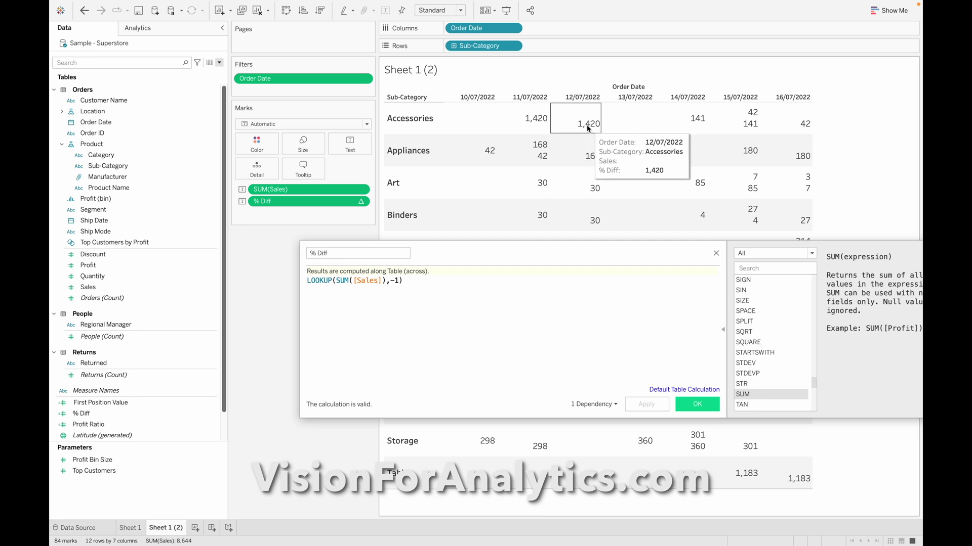
# Replace the LOOKUP offset with the First Position Value field in the % Diff formula
pyautogui.moveTo(398, 281); pyautogui.dragTo(395, 283)
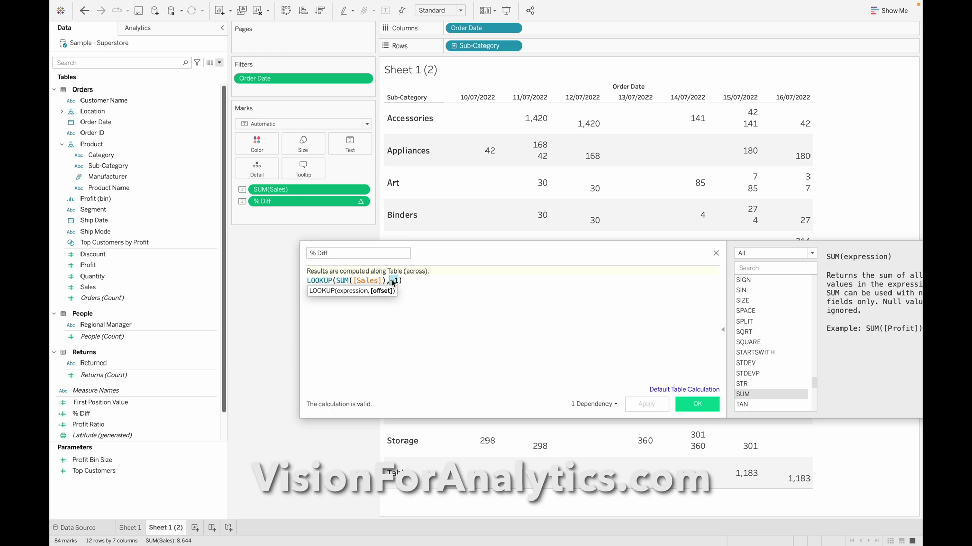
pyautogui.moveTo(120, 406)
pyautogui.mouseDown()
pyautogui.moveTo(423, 330)
pyautogui.moveTo(398, 292)
pyautogui.mouseUp()
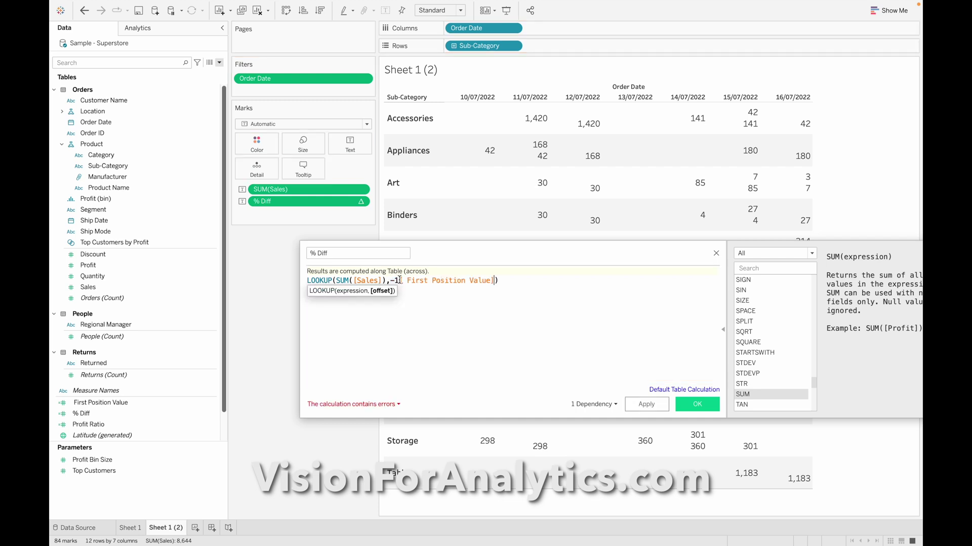
pyautogui.click(399, 280)
pyautogui.press('BackSpace')
pyautogui.press('BackSpace')
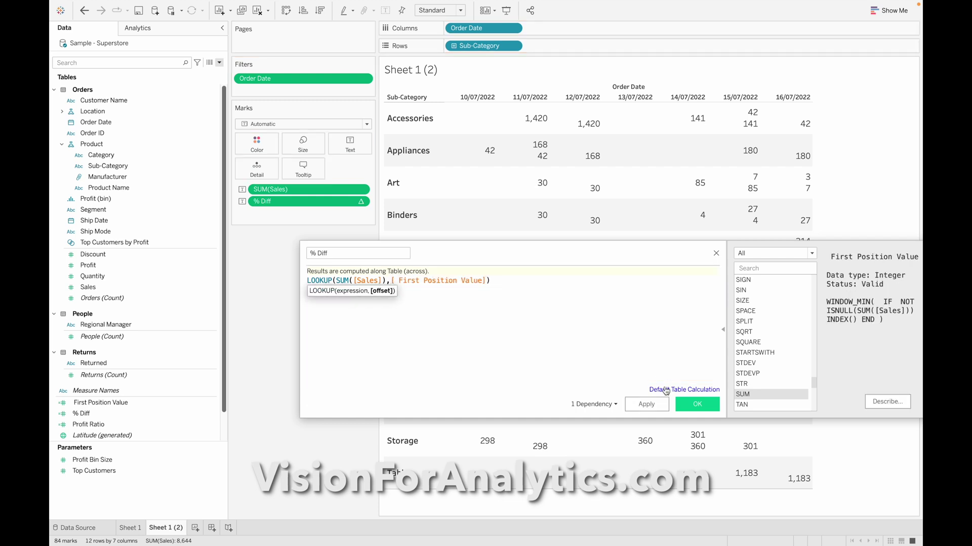
# Apply the % Diff formula that uses the First Position Value offset, checking the Appliances values before closing the editor
pyautogui.click(646, 404)
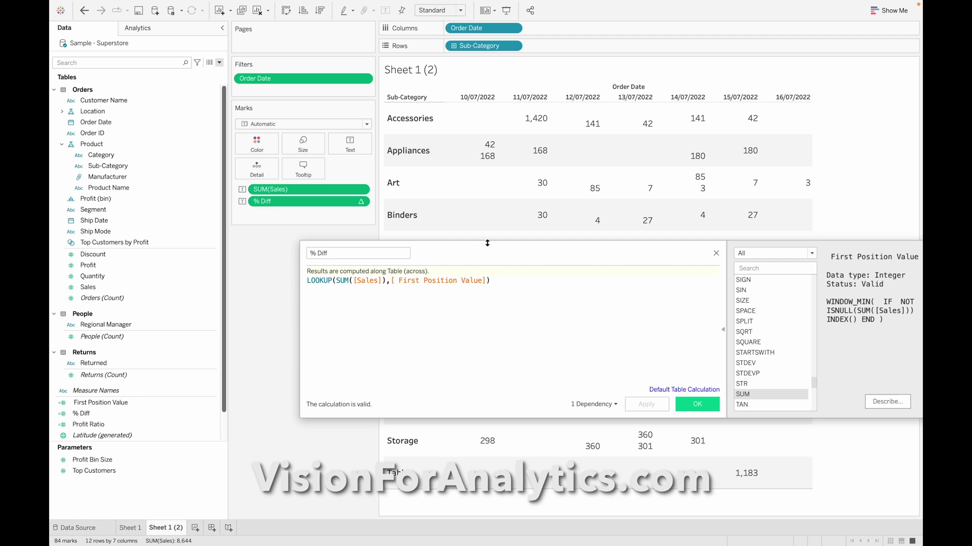
pyautogui.click(440, 281)
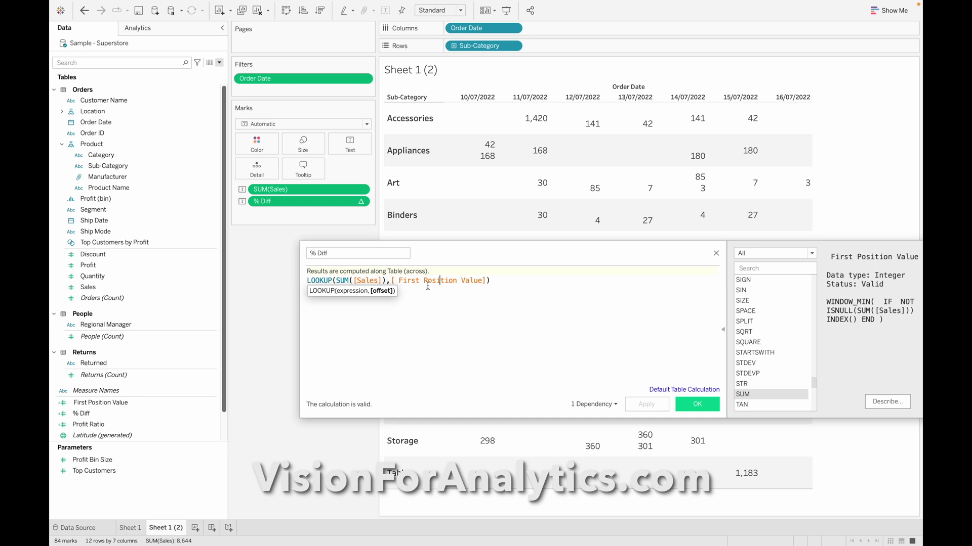
pyautogui.moveTo(499, 165)
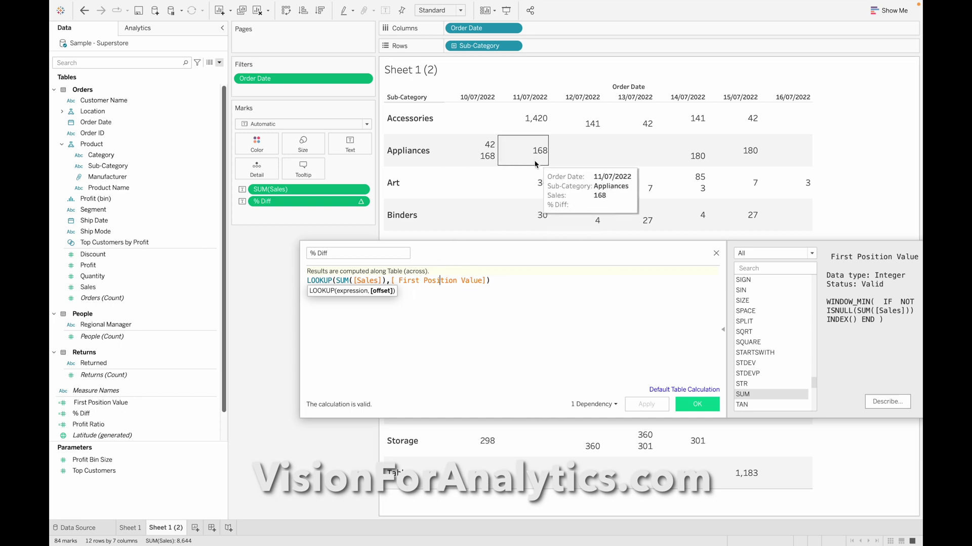
pyautogui.click(691, 403)
# Swap % Diff for First Position Value in the text labels, and append "- INDEX()" to the First Position Value formula and apply it
pyautogui.moveTo(306, 202); pyautogui.dragTo(135, 340)
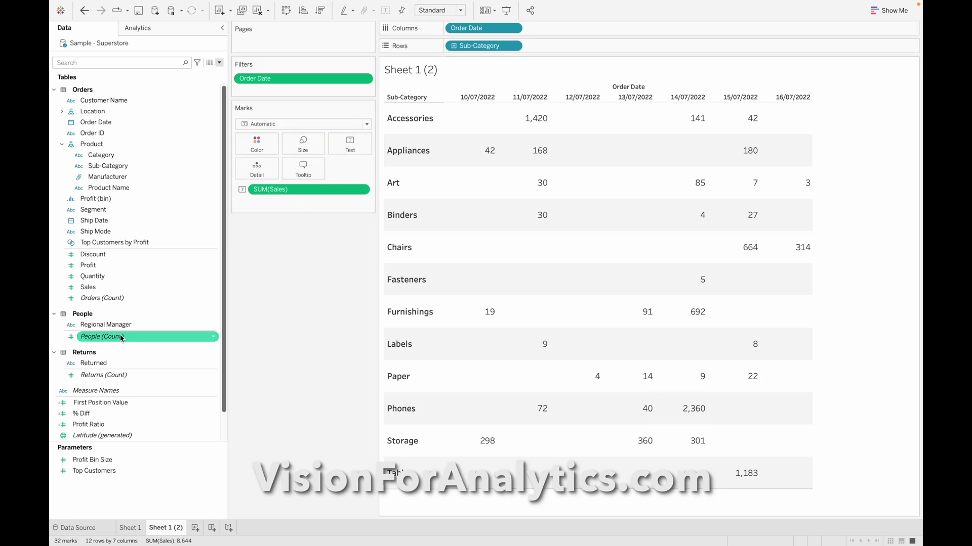
pyautogui.moveTo(111, 403); pyautogui.dragTo(346, 151)
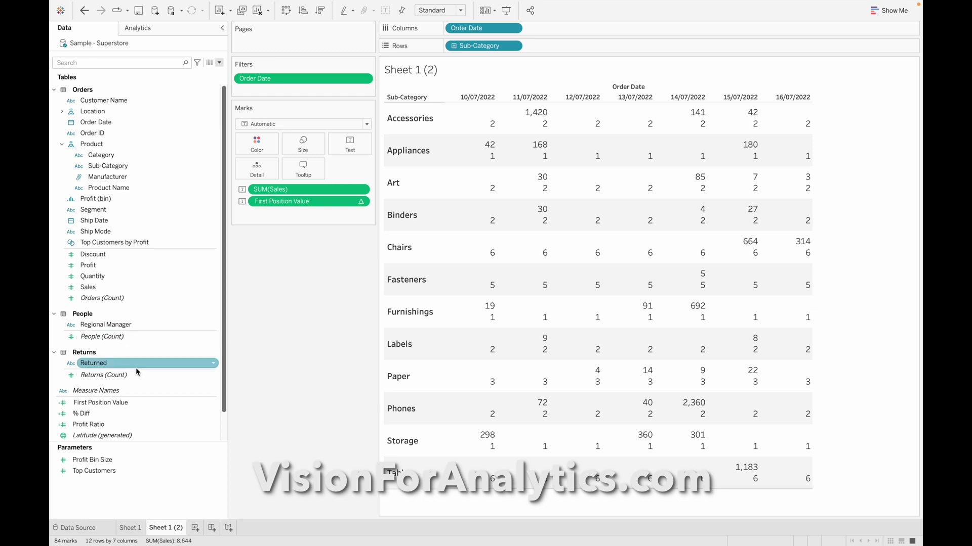
pyautogui.rightClick(120, 403)
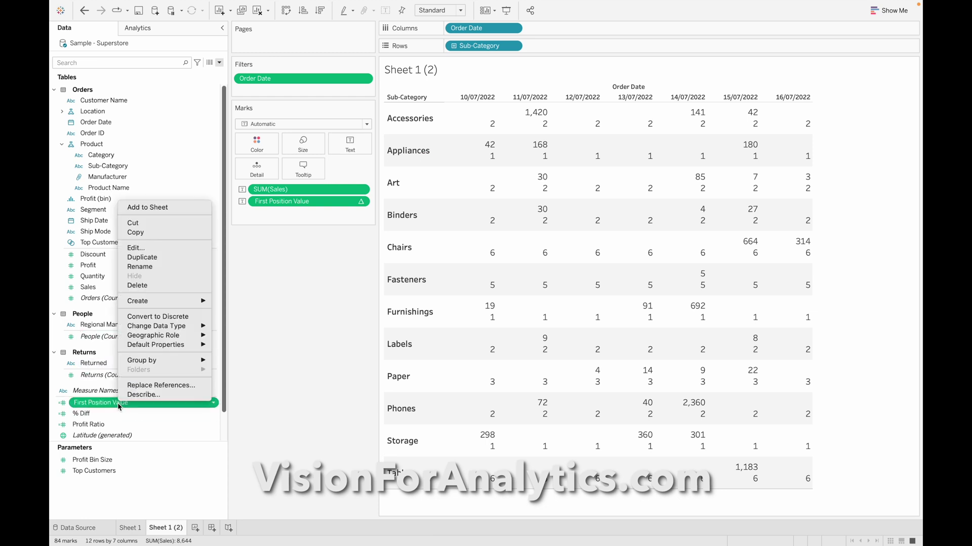
pyautogui.click(155, 250)
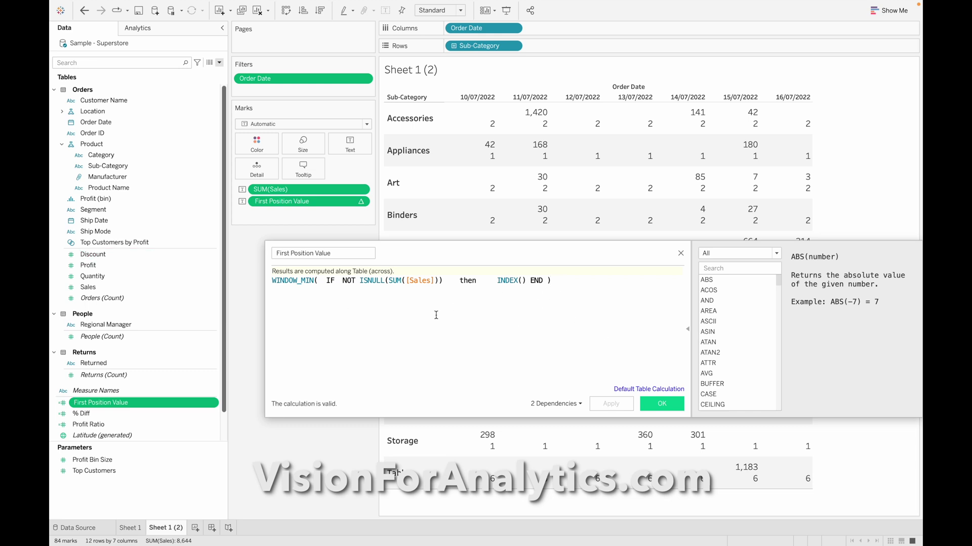
pyautogui.write('- ind')
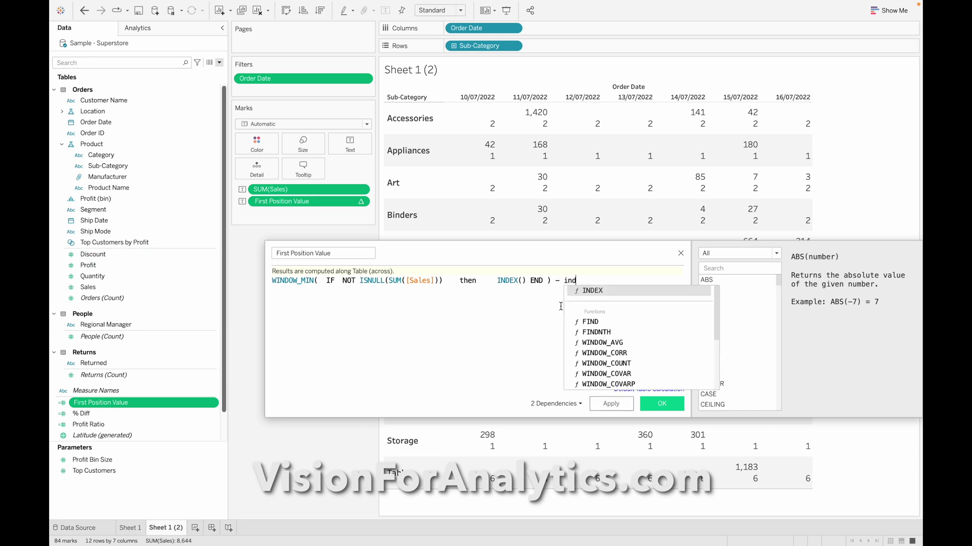
pyautogui.press('Return')
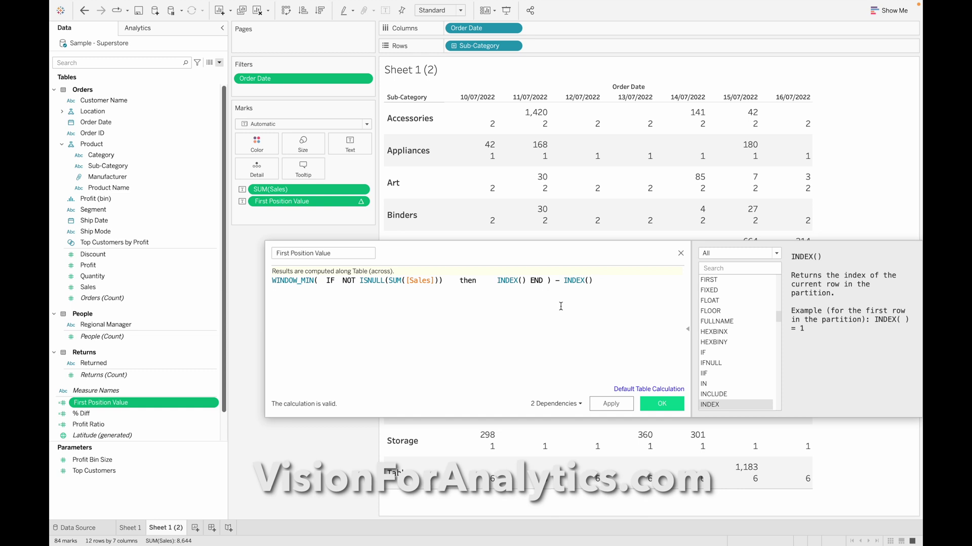
pyautogui.click(611, 403)
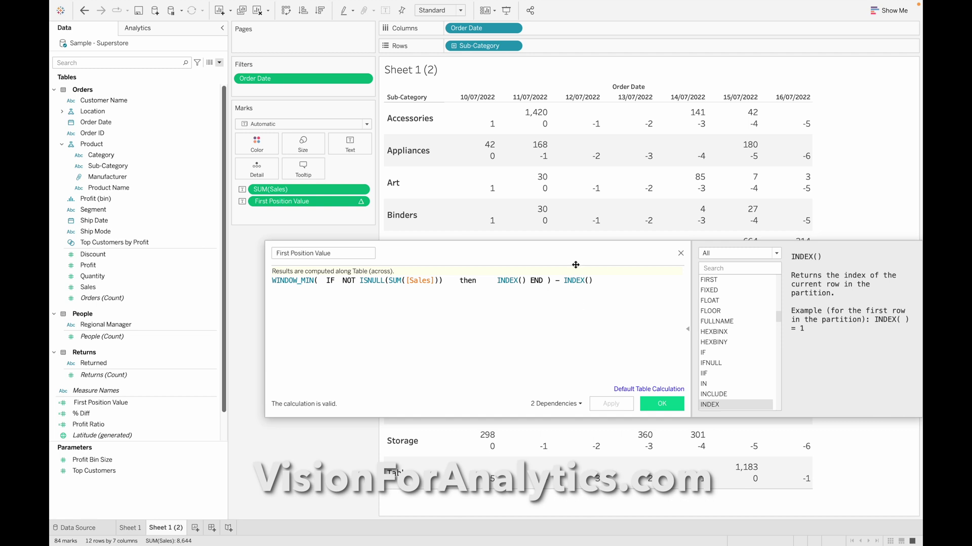
# Check the First Position Value offsets across the Accessories, Appliances and lower sub-category rows, and close the calculation editor
pyautogui.moveTo(544, 126)
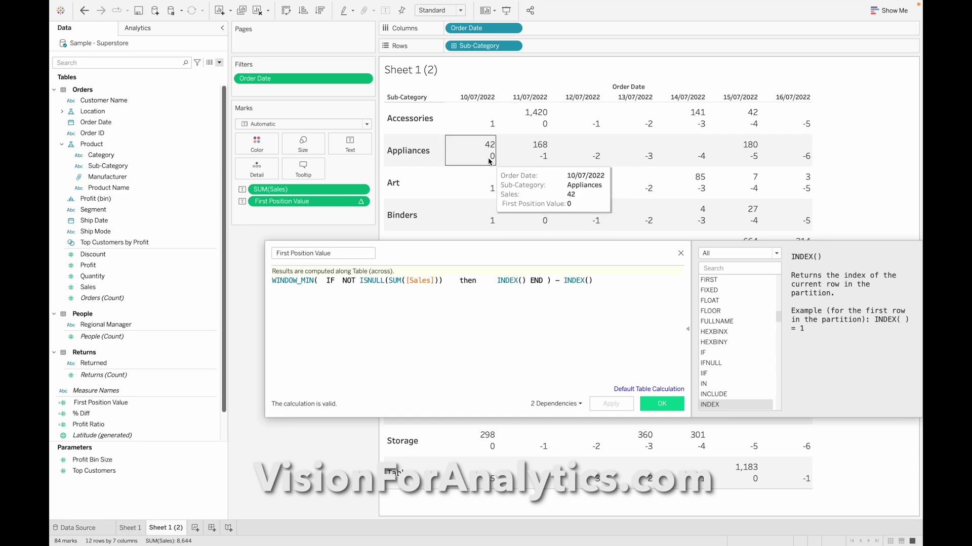
pyautogui.moveTo(489, 250); pyautogui.dragTo(494, 337)
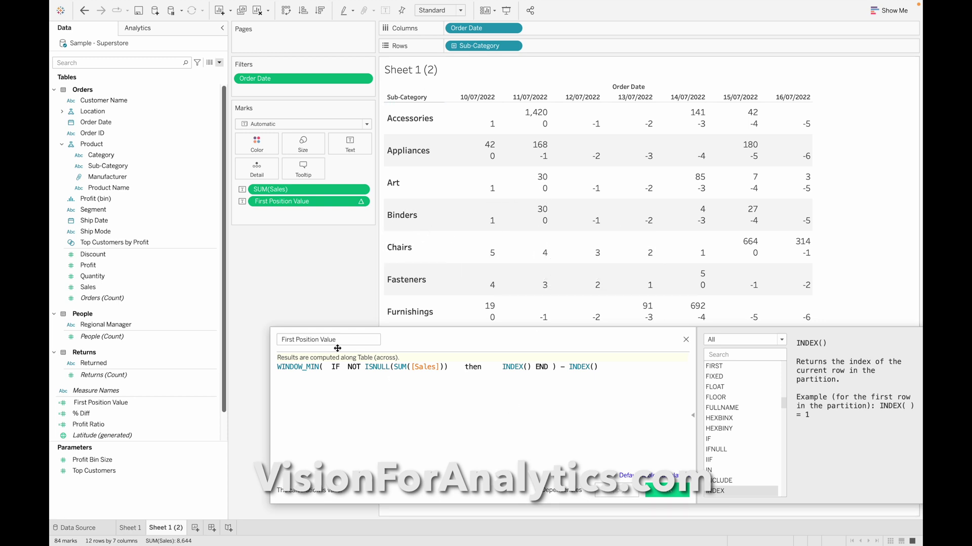
pyautogui.moveTo(531, 343); pyautogui.dragTo(581, 315)
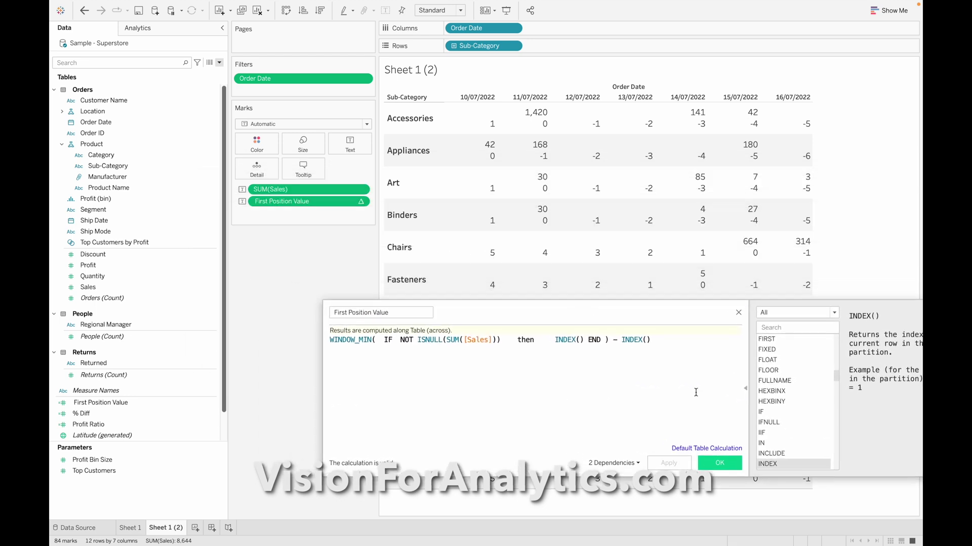
pyautogui.click(730, 466)
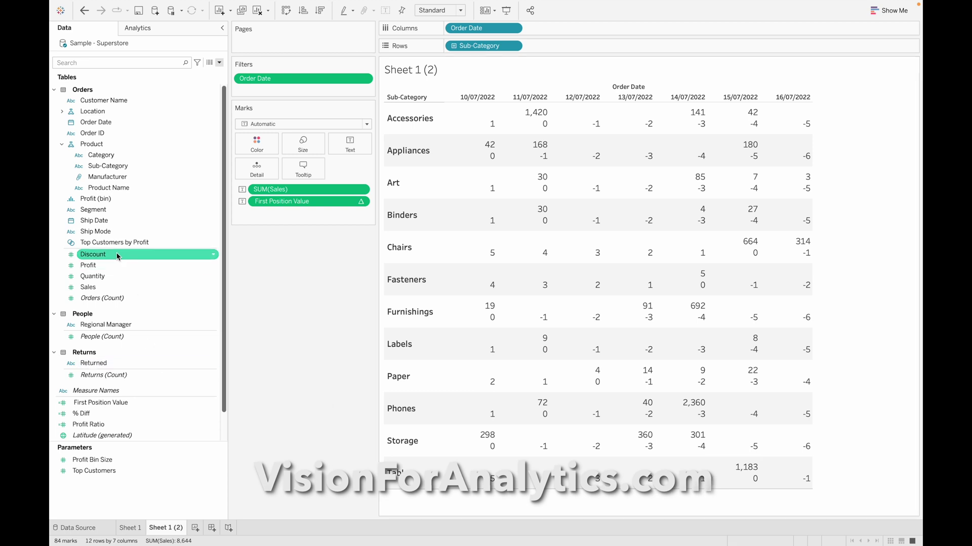
# Replace First Position Value with % Diff in the text labels and compare its values with sales while its formula is open
pyautogui.moveTo(310, 202); pyautogui.dragTo(181, 364)
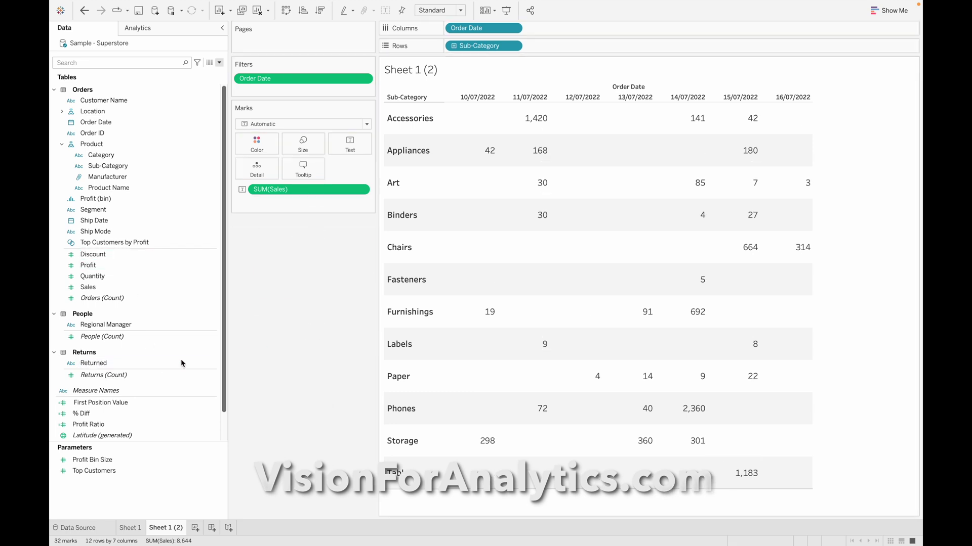
pyautogui.moveTo(81, 413); pyautogui.dragTo(342, 141)
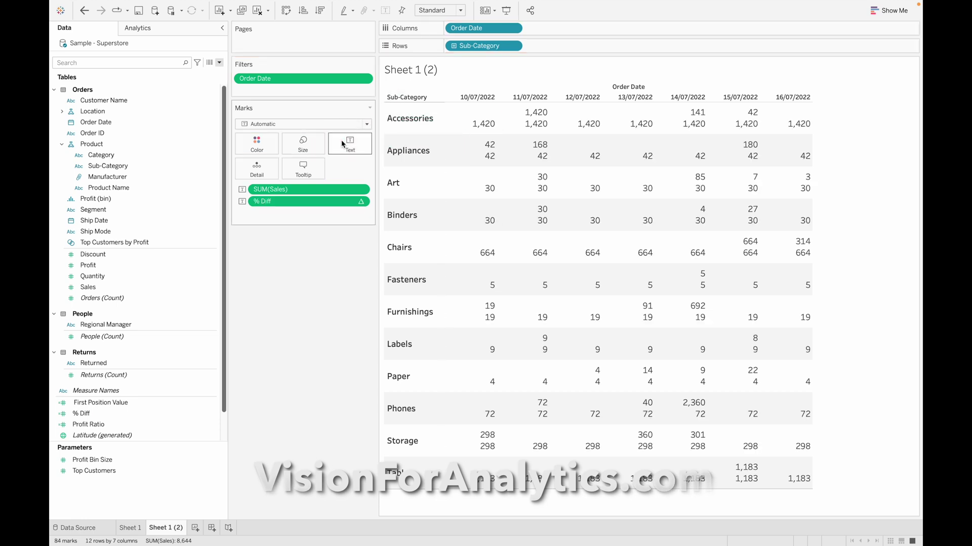
pyautogui.rightClick(94, 415)
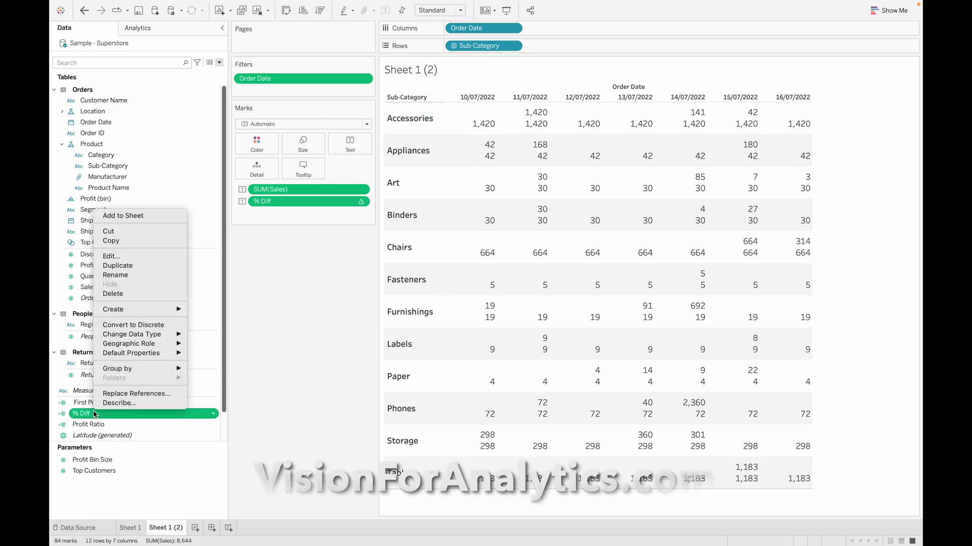
pyautogui.click(120, 259)
pyautogui.moveTo(424, 311); pyautogui.dragTo(508, 328)
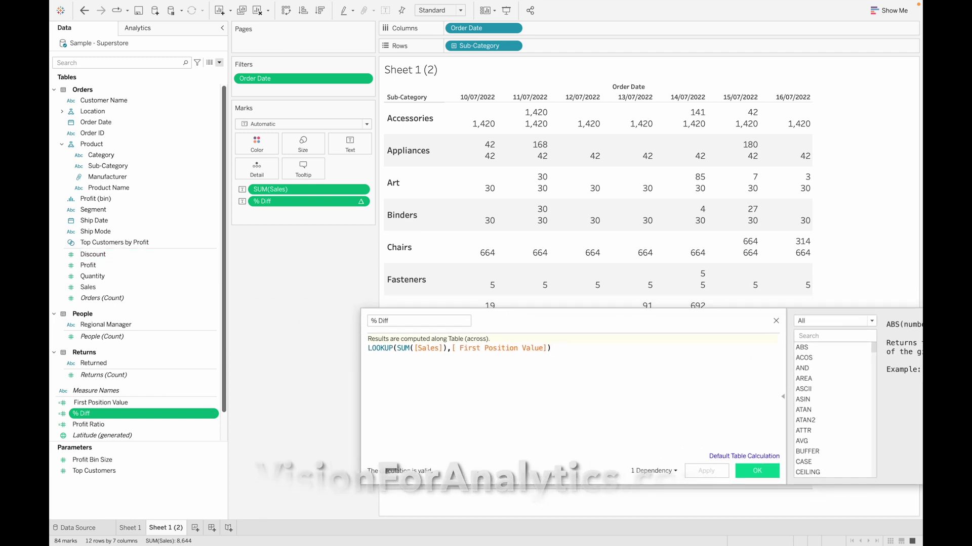
pyautogui.click(495, 351)
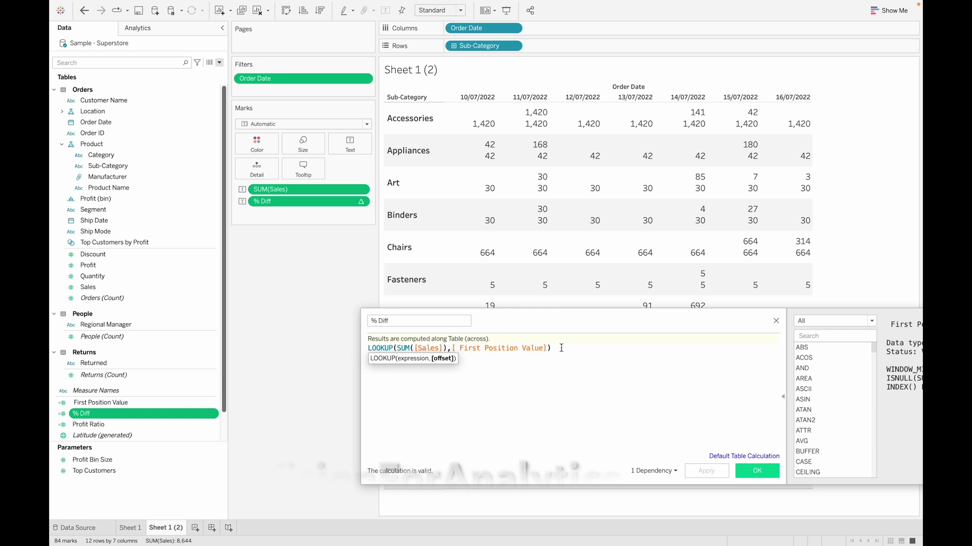
pyautogui.moveTo(555, 238)
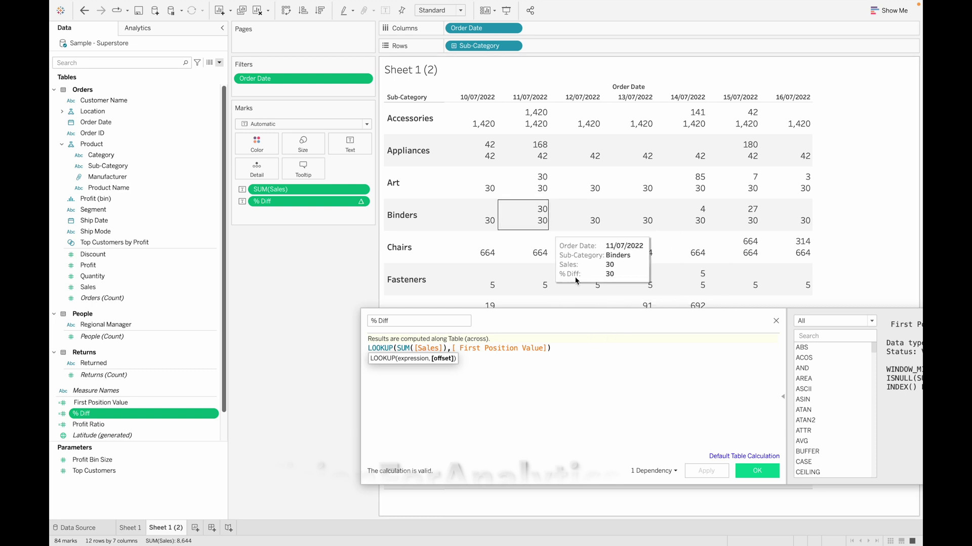
pyautogui.moveTo(650, 203)
pyautogui.moveTo(695, 122)
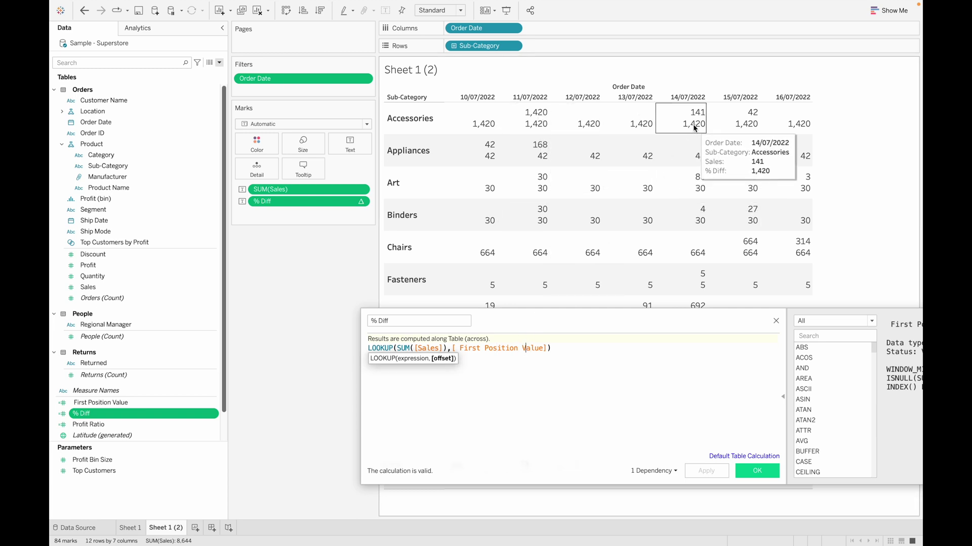
# Insert "SUM([Sales]) -" before the LOOKUP expression in the % Diff formula and apply it
pyautogui.click(369, 349)
pyautogui.write('LOOKUP(')
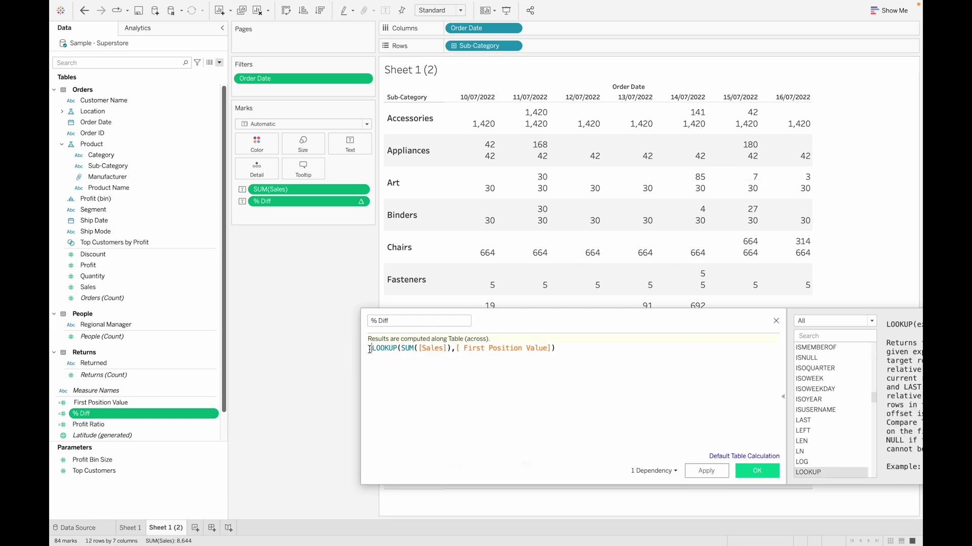
pyautogui.write('SUM([Sales])')
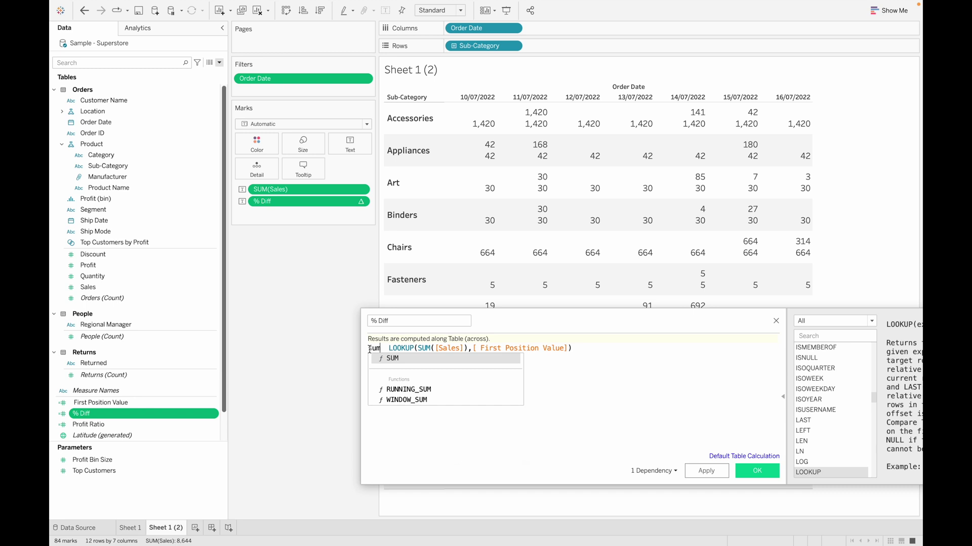
pyautogui.click(424, 348)
pyautogui.write('-')
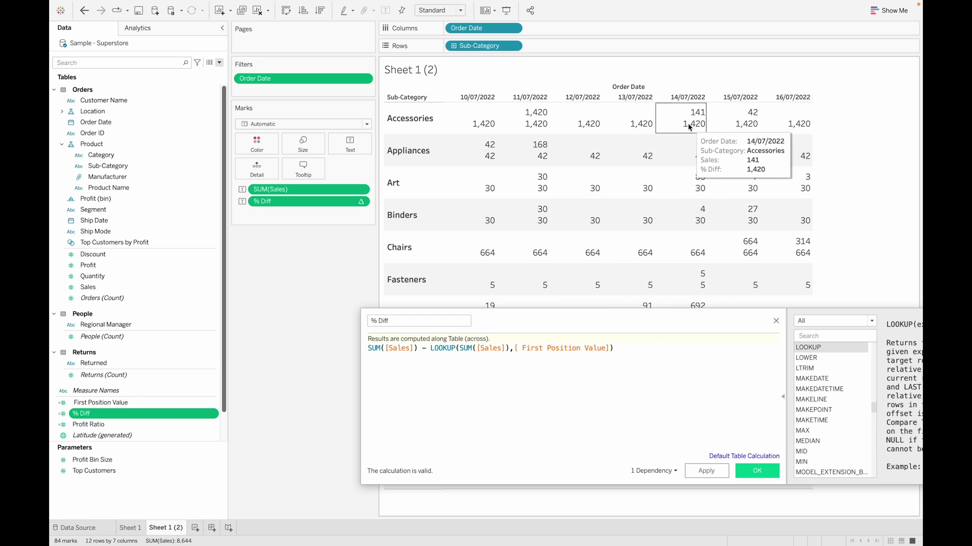
pyautogui.click(706, 471)
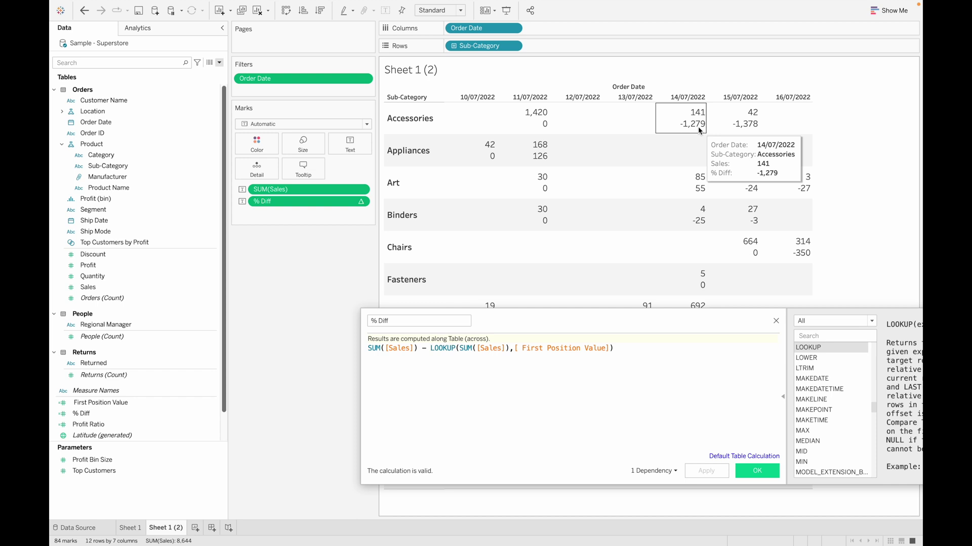
# Enclose the % Diff subtraction in parentheses and divide it by a copy of LOOKUP(SUM([Sales]),[ First Position Value]) on a new line
pyautogui.click(622, 347)
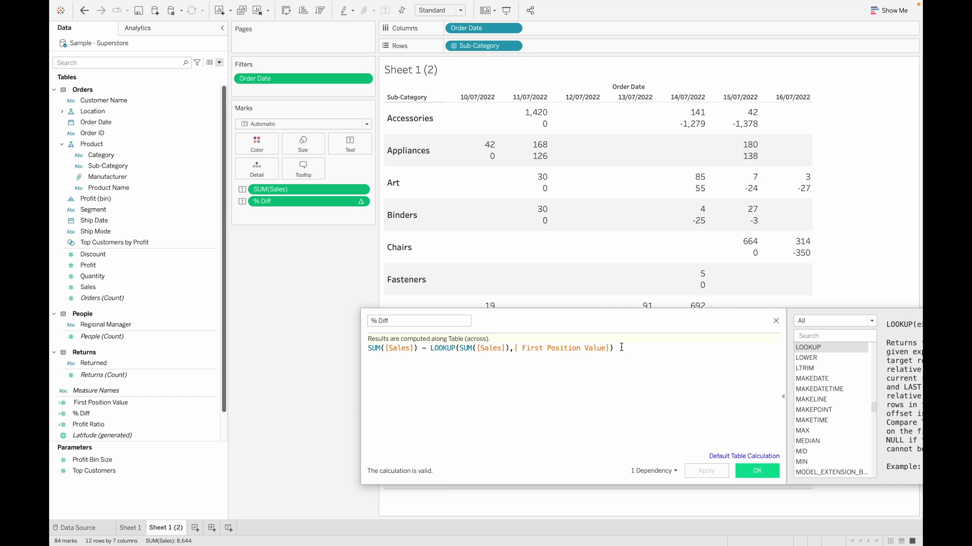
pyautogui.write(')')
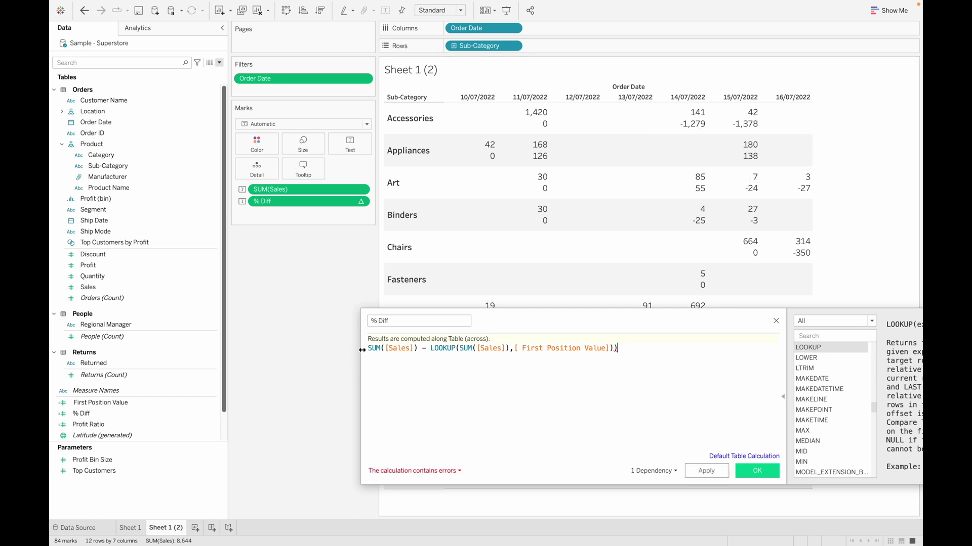
pyautogui.click(369, 347)
pyautogui.write('(')
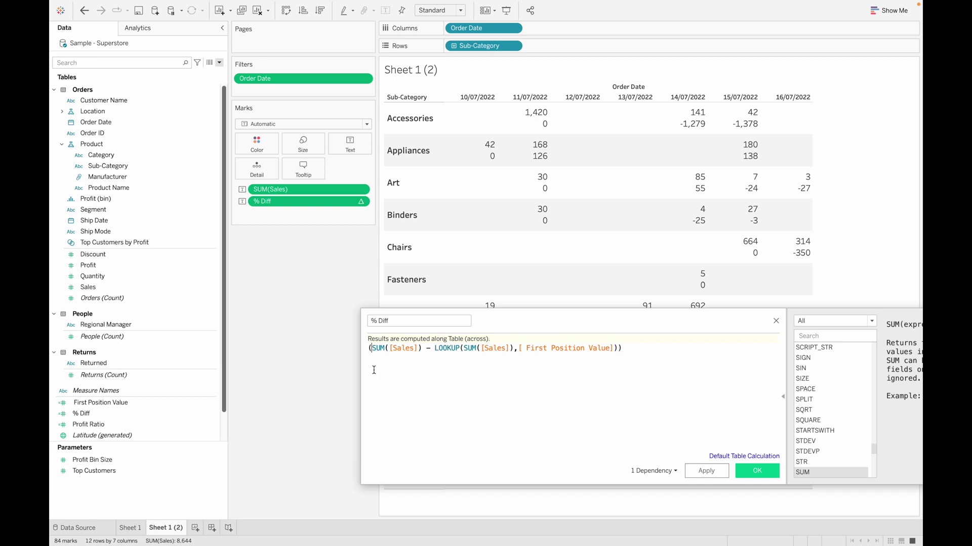
pyautogui.click(626, 350)
pyautogui.write('/')
pyautogui.press('Return')
pyautogui.moveTo(435, 349); pyautogui.dragTo(618, 351)
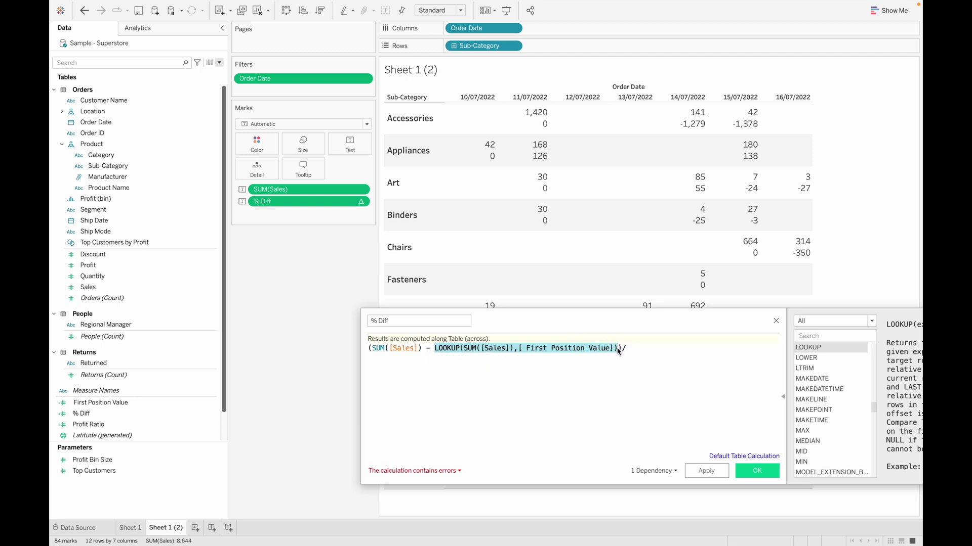
pyautogui.hotkey('ctrl', 'c')
pyautogui.click(499, 384)
pyautogui.hotkey('ctrl', 'v')
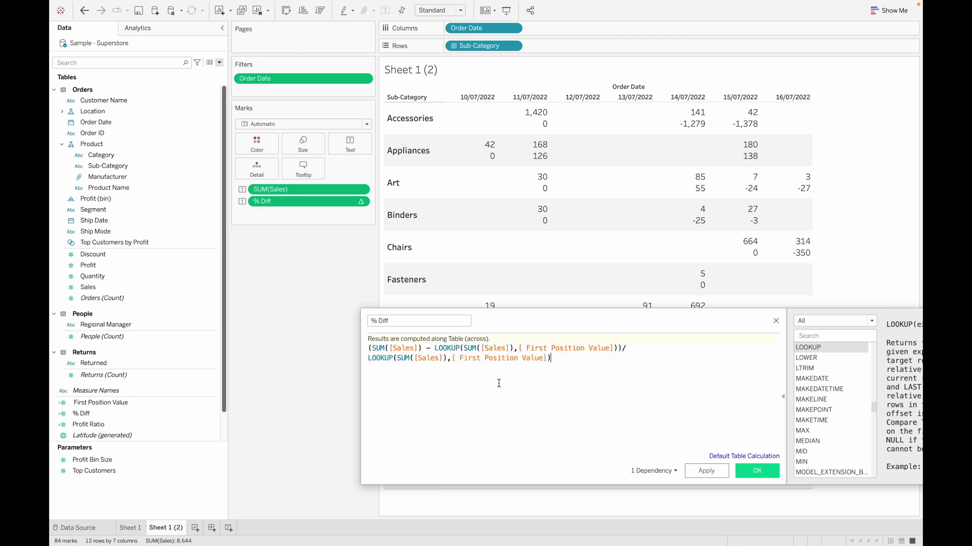
# Wrap the denominator's LOOKUP expression in ABS() and review the ABS function's description
pyautogui.click(369, 358)
pyautogui.write('ABS(')
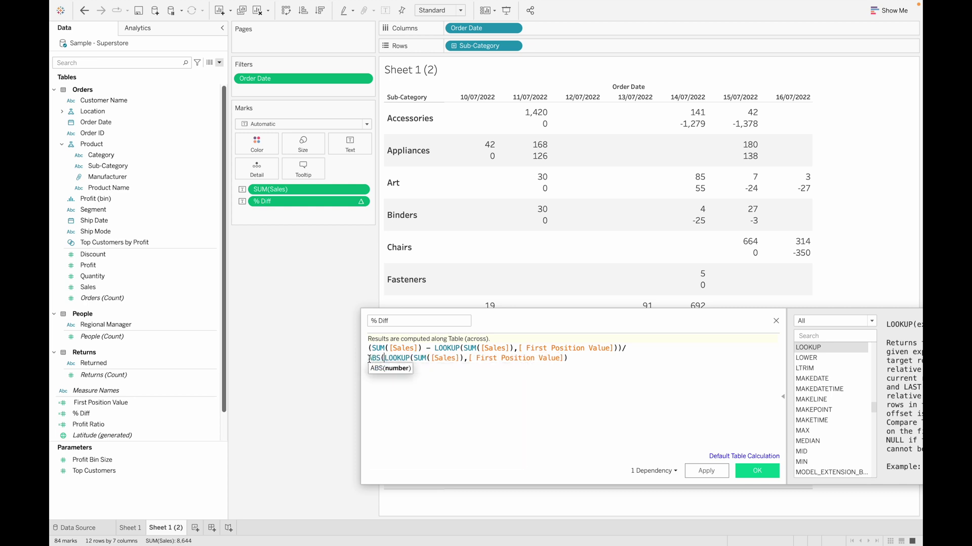
pyautogui.write(')')
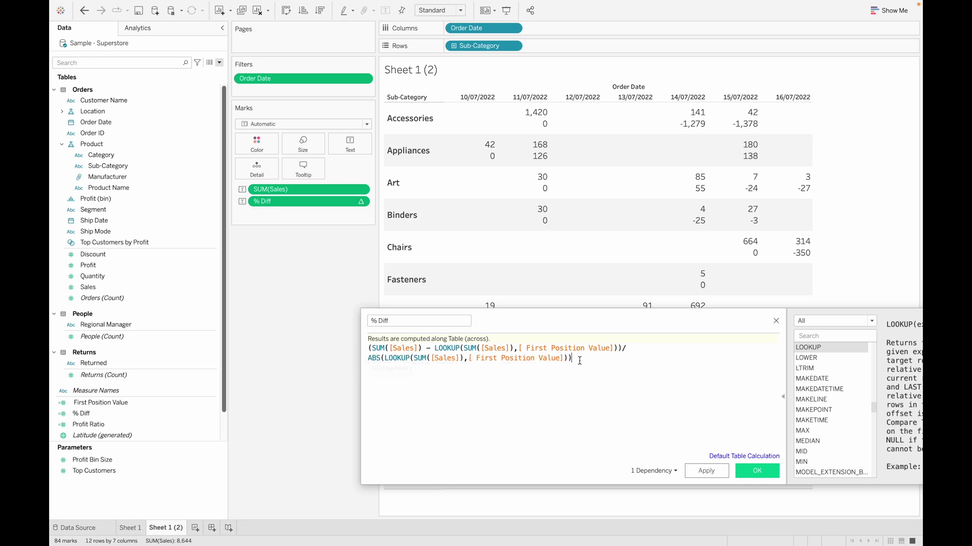
pyautogui.moveTo(604, 326); pyautogui.dragTo(433, 269)
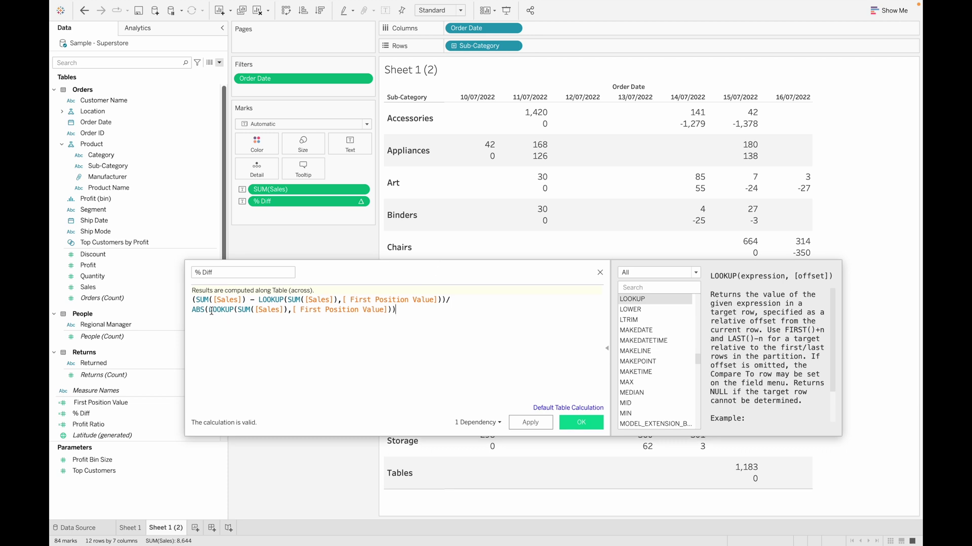
pyautogui.click(196, 310)
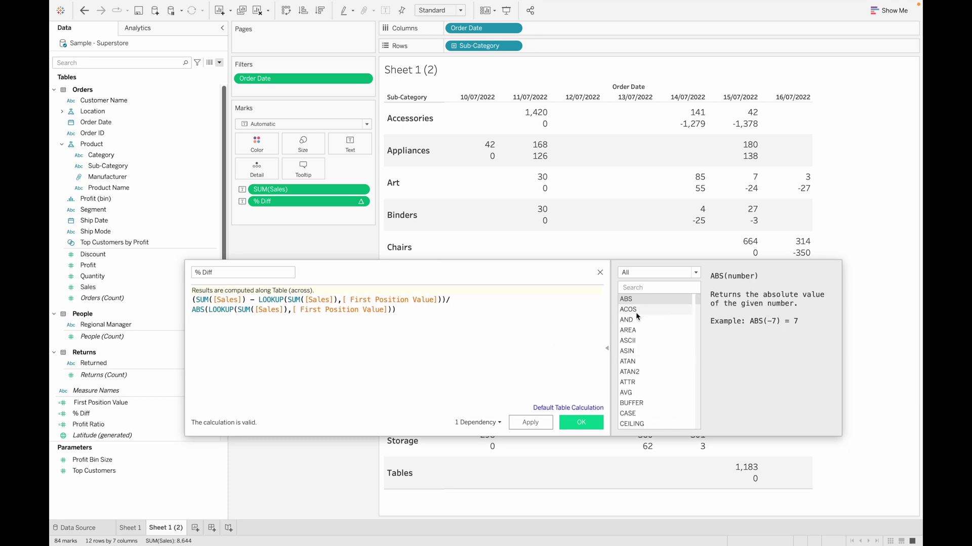
pyautogui.click(407, 316)
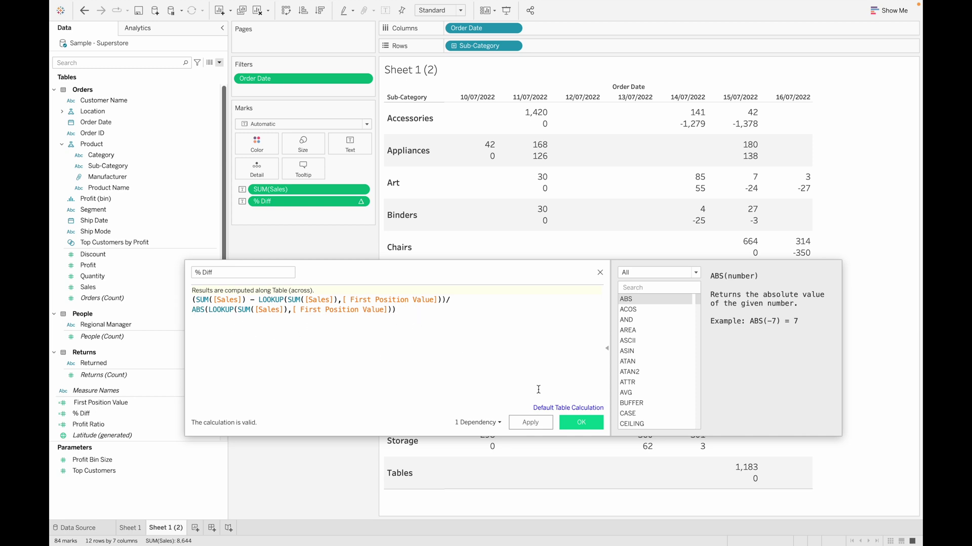
# Save the % Diff formula and format the % Diff labels as percentages with one decimal place
pyautogui.click(537, 426)
pyautogui.click(581, 424)
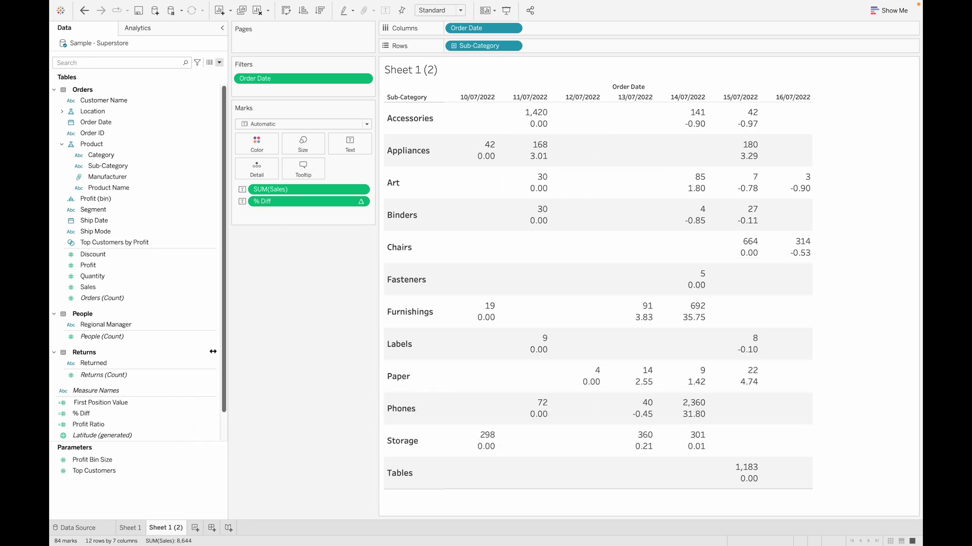
pyautogui.rightClick(286, 206)
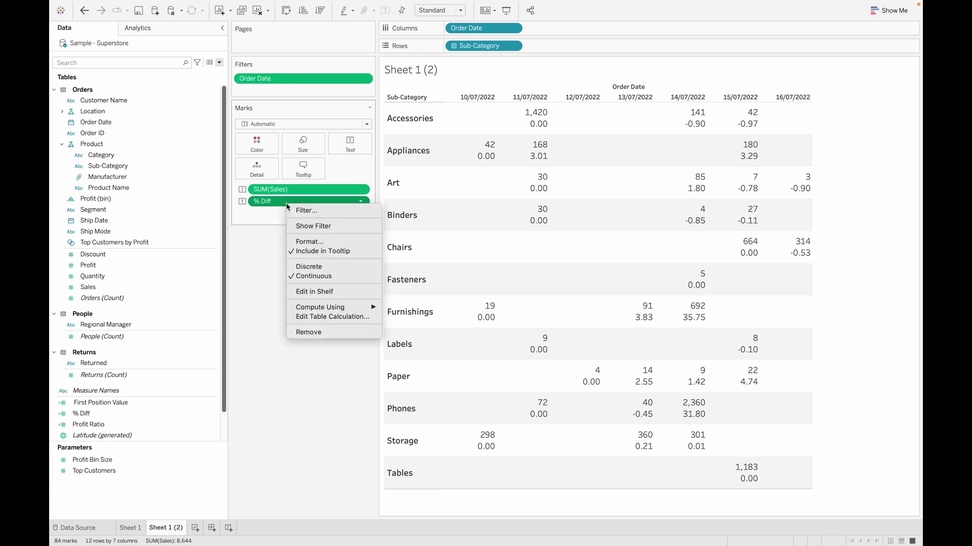
pyautogui.click(316, 242)
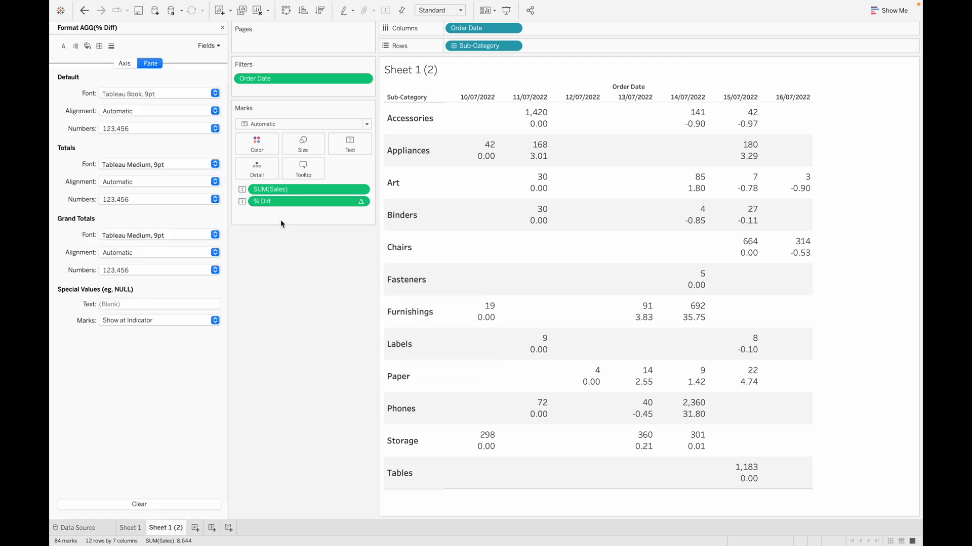
pyautogui.click(144, 129)
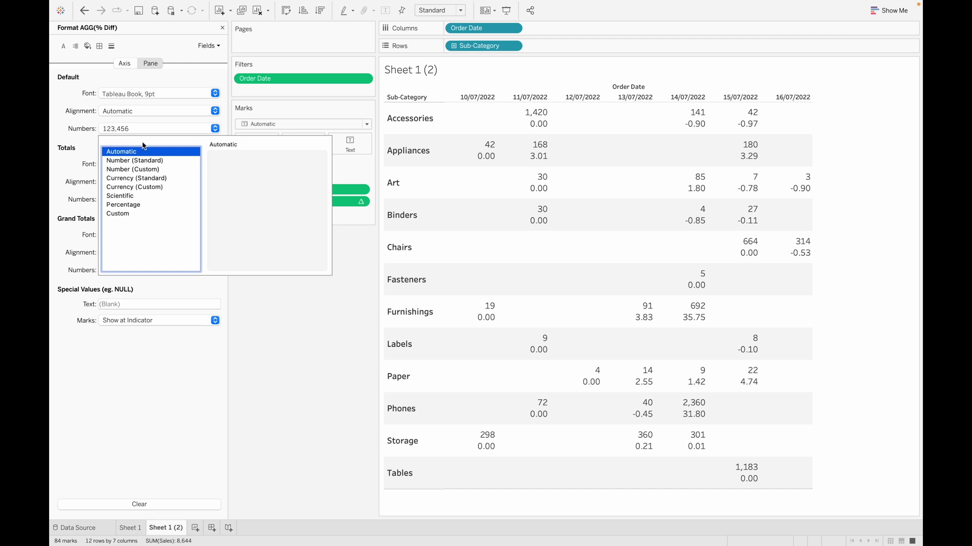
pyautogui.click(137, 205)
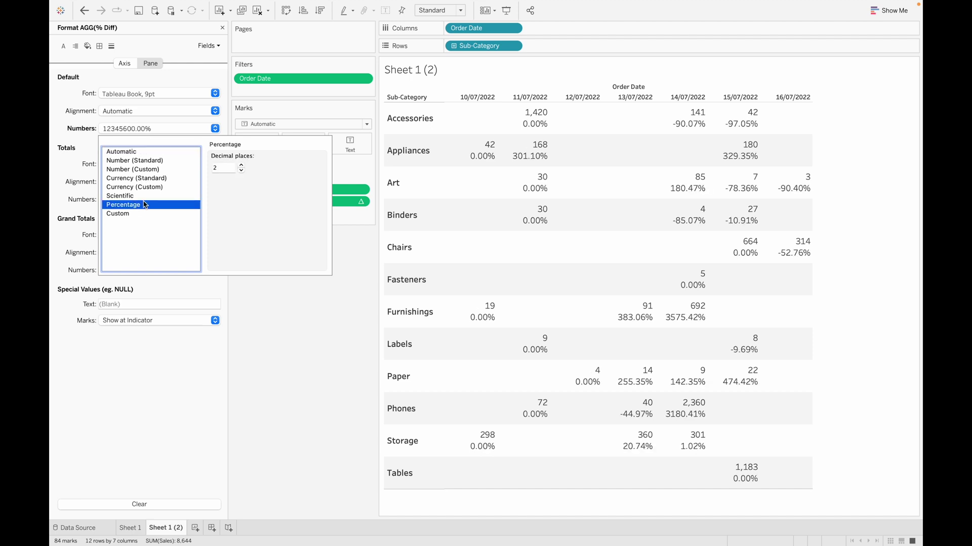
pyautogui.click(242, 171)
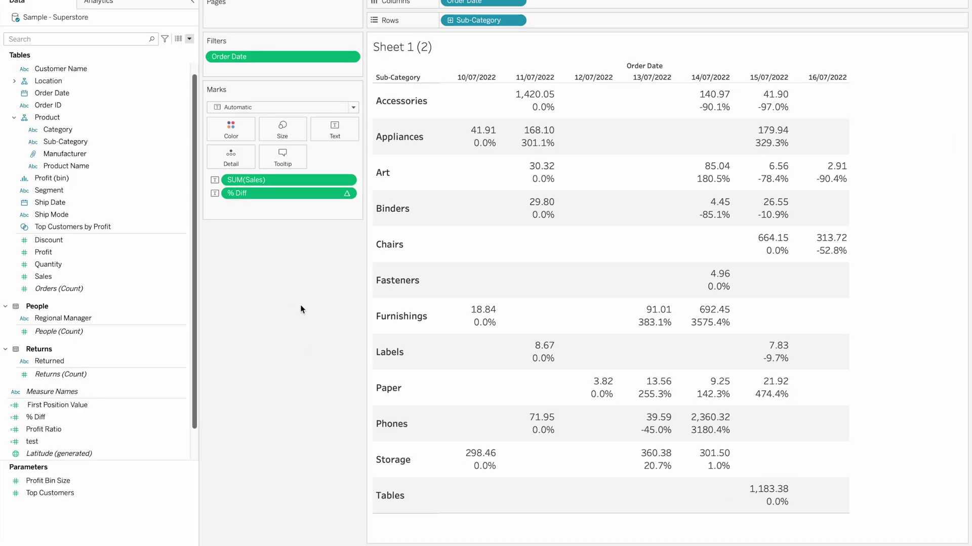
# Switch to the Google calculator and start a subtraction from 41.9, the Accessories sales on 15/07/2022
pyautogui.moveTo(764, 119)
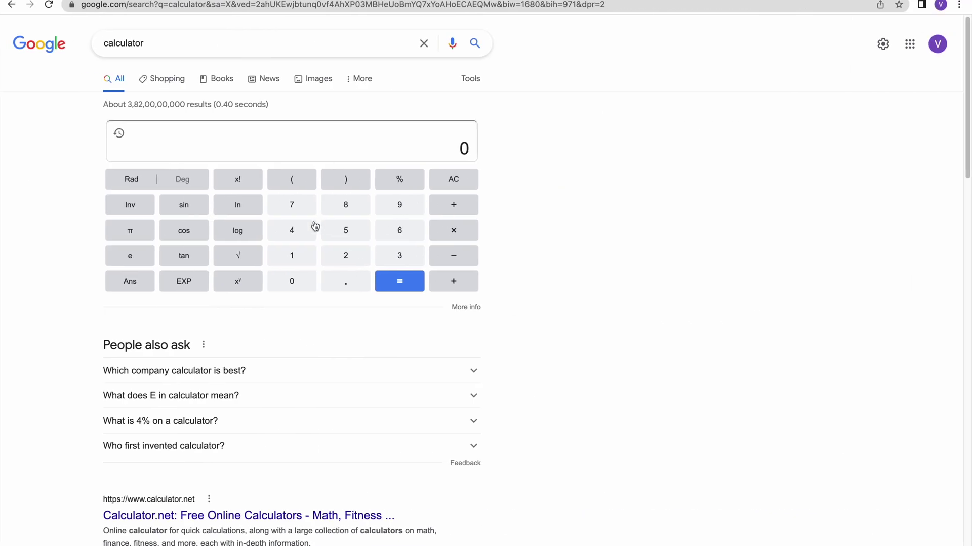
pyautogui.click(300, 232)
pyautogui.click(295, 256)
pyautogui.click(343, 281)
pyautogui.click(400, 208)
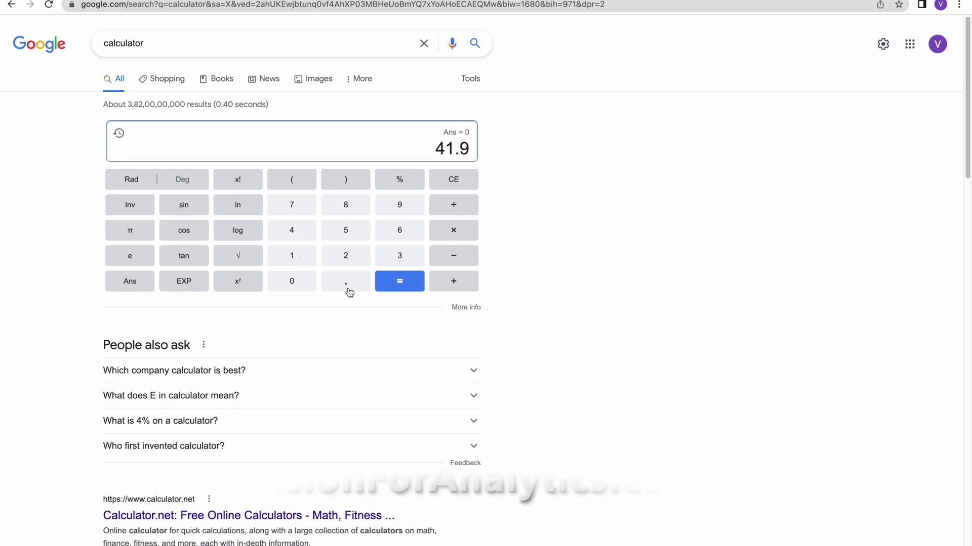
pyautogui.click(452, 258)
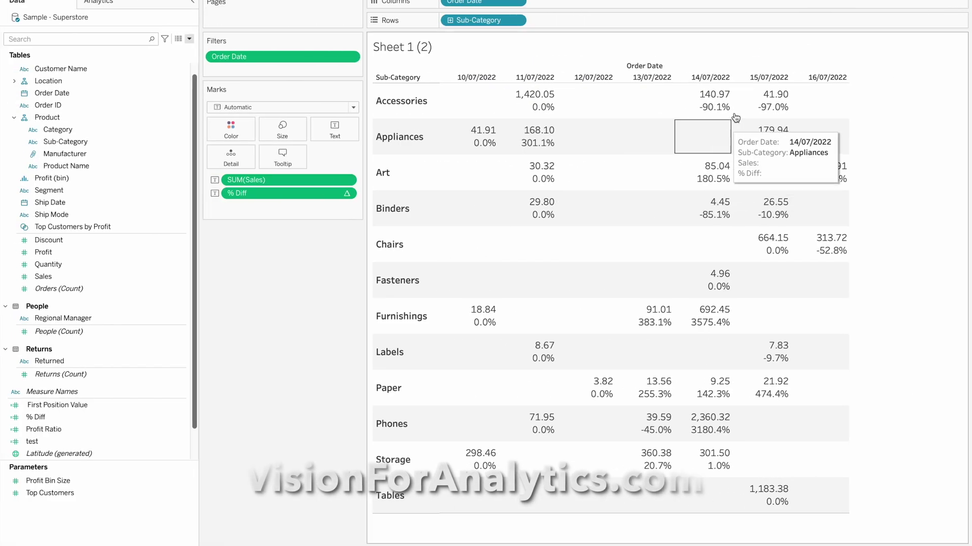
# Check the first Accessories sales value in the Tableau sheet, return to the Google calculator and subtract 1420.5
pyautogui.moveTo(755, 108)
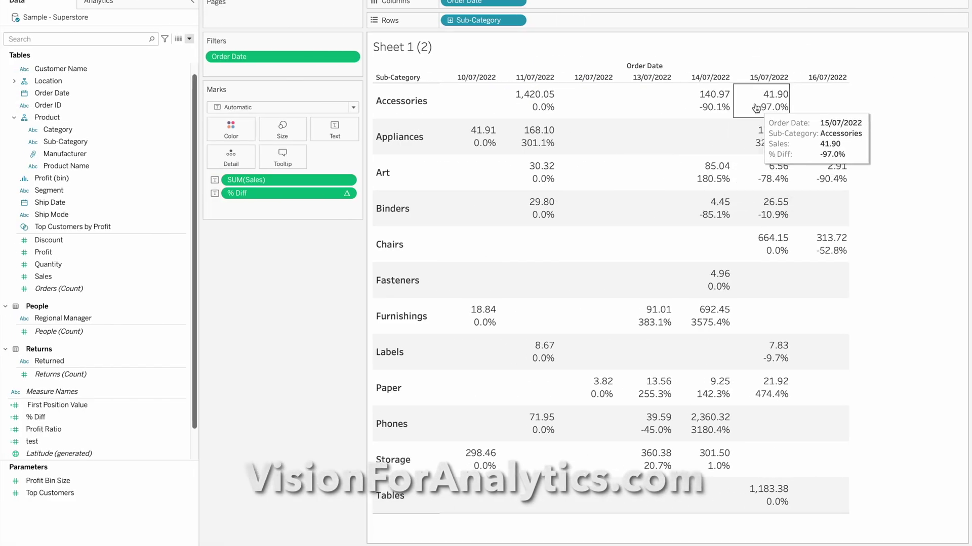
pyautogui.moveTo(534, 106)
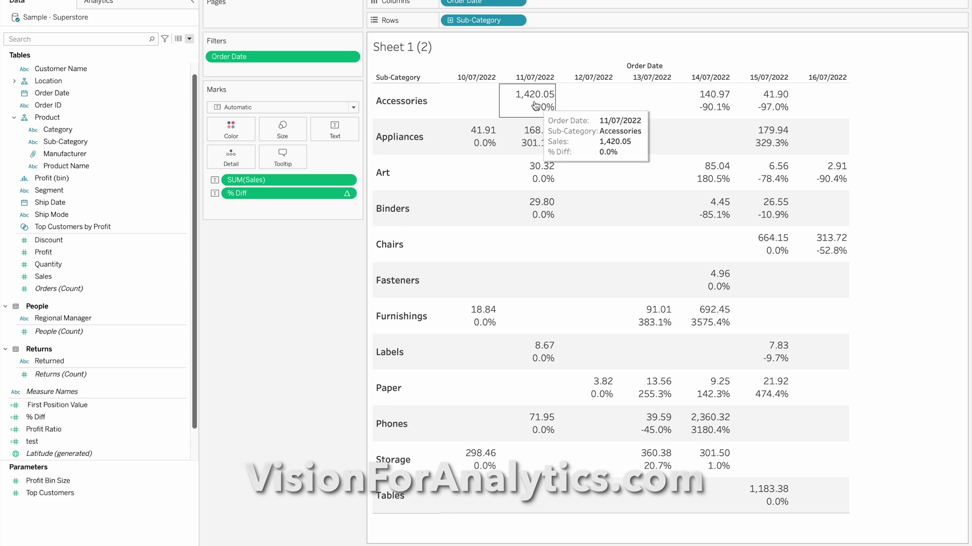
pyautogui.moveTo(480, 100)
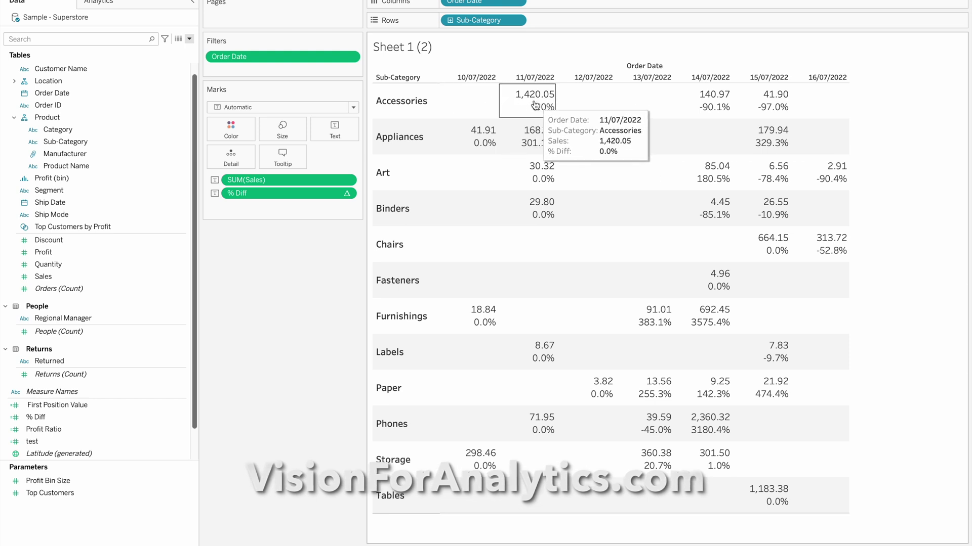
pyautogui.hotkey('ctrl', 'Right')
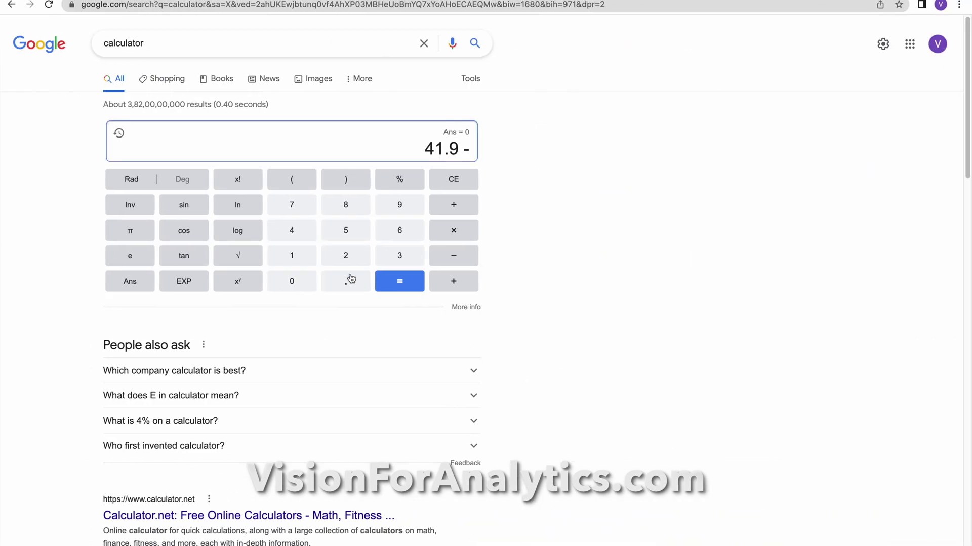
pyautogui.click(302, 262)
pyautogui.click(297, 237)
pyautogui.click(346, 258)
pyautogui.click(293, 286)
pyautogui.click(354, 285)
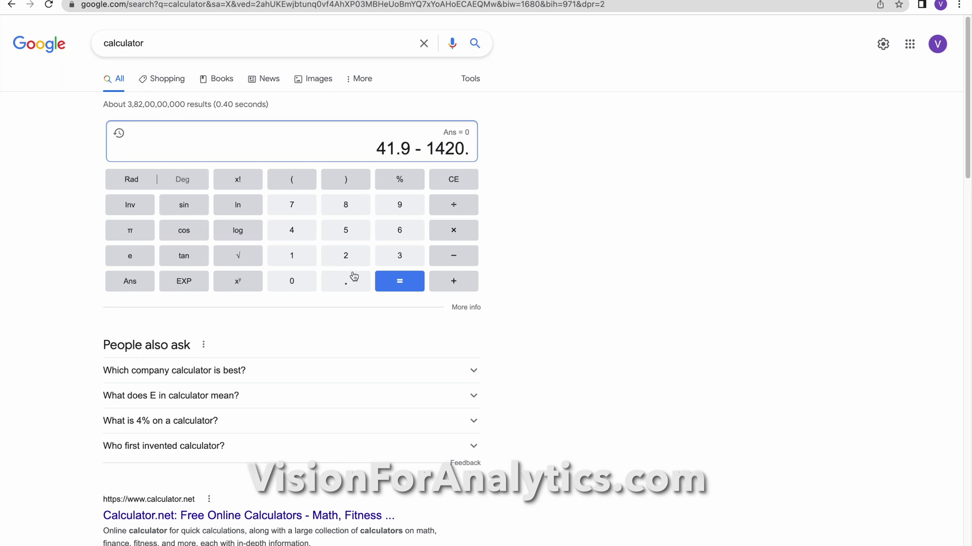
pyautogui.click(349, 234)
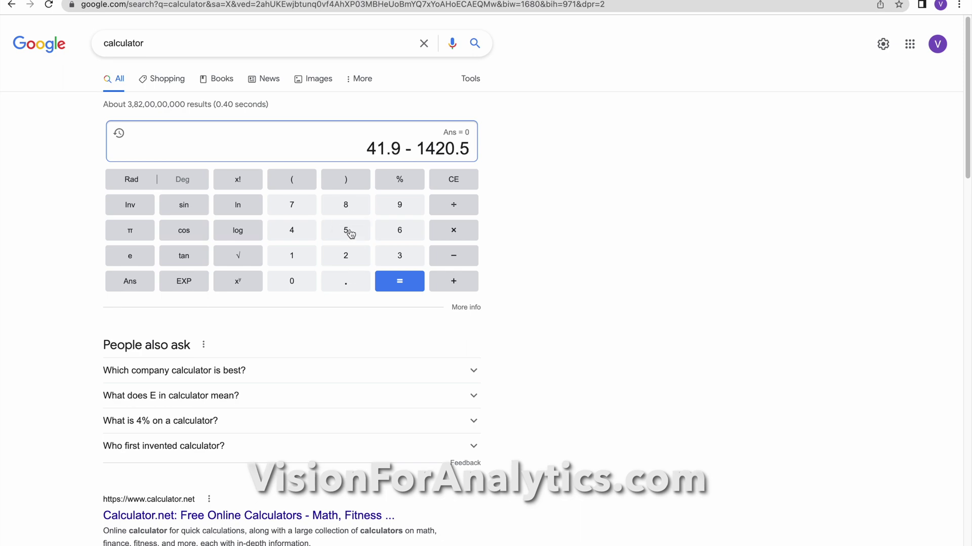
pyautogui.click(413, 281)
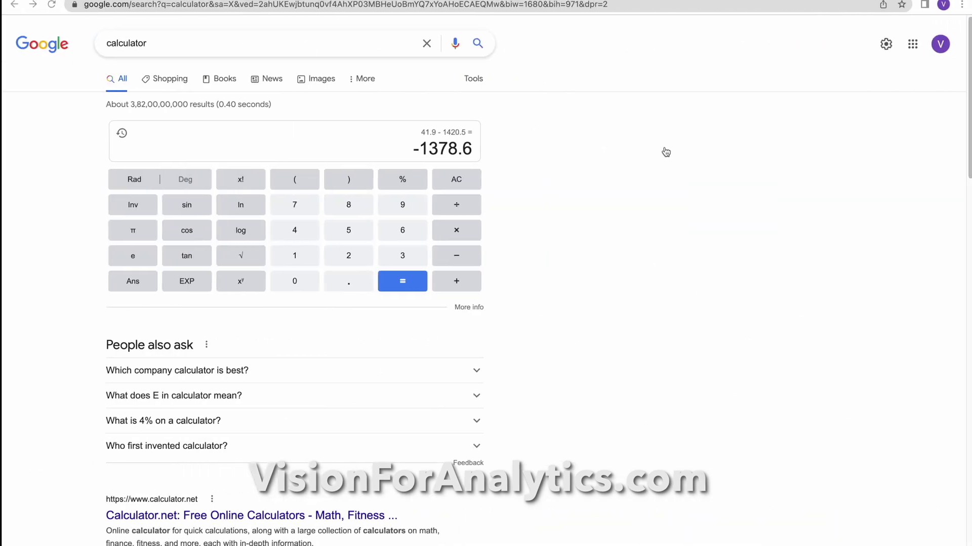
# Divide the calculator's subtraction result by 1420.05, the first Accessories sales value
pyautogui.click(460, 210)
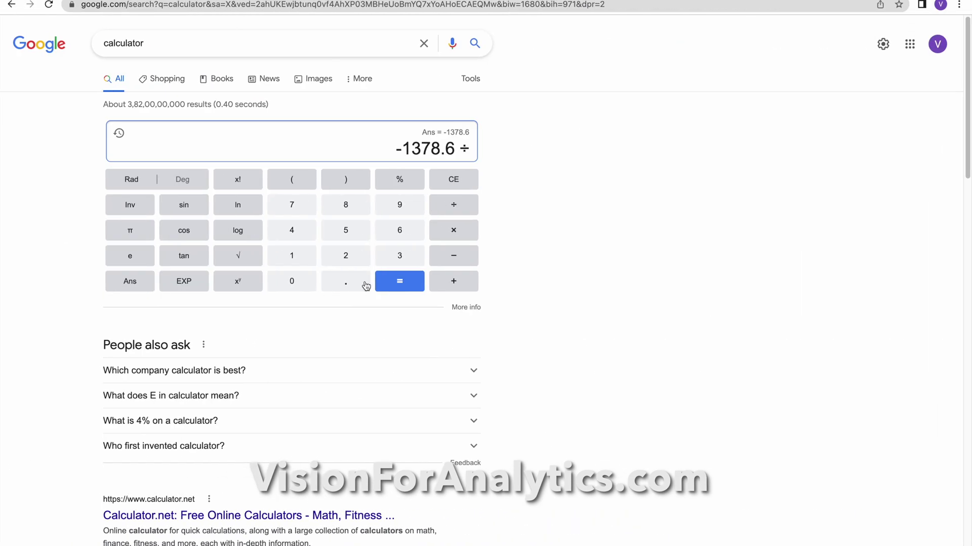
pyautogui.click(304, 260)
pyautogui.click(297, 230)
pyautogui.click(343, 256)
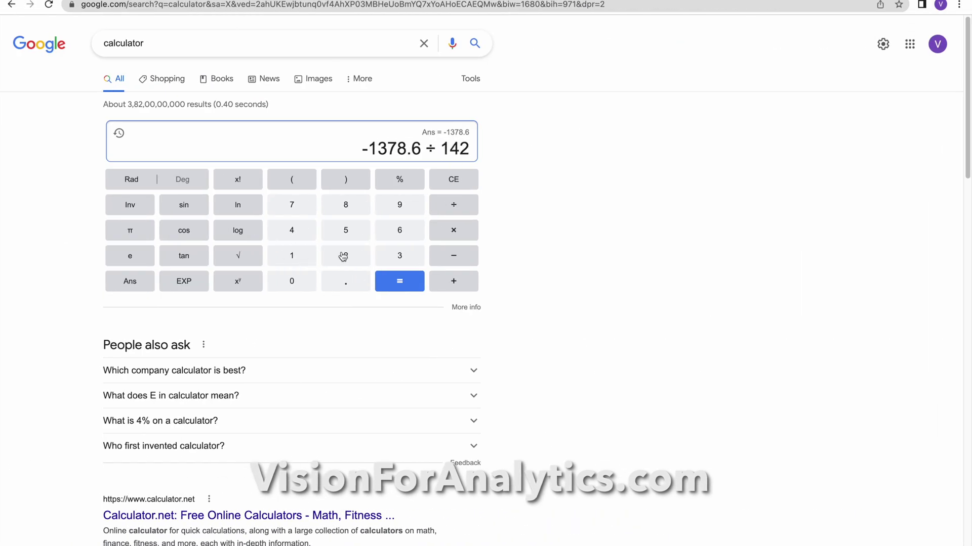
pyautogui.click(302, 281)
pyautogui.click(339, 289)
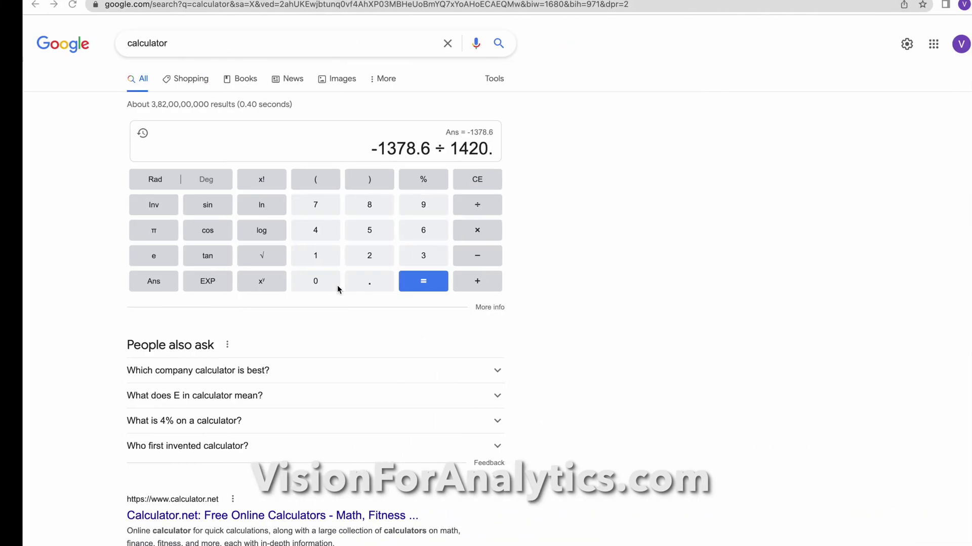
pyautogui.click(312, 286)
pyautogui.click(368, 232)
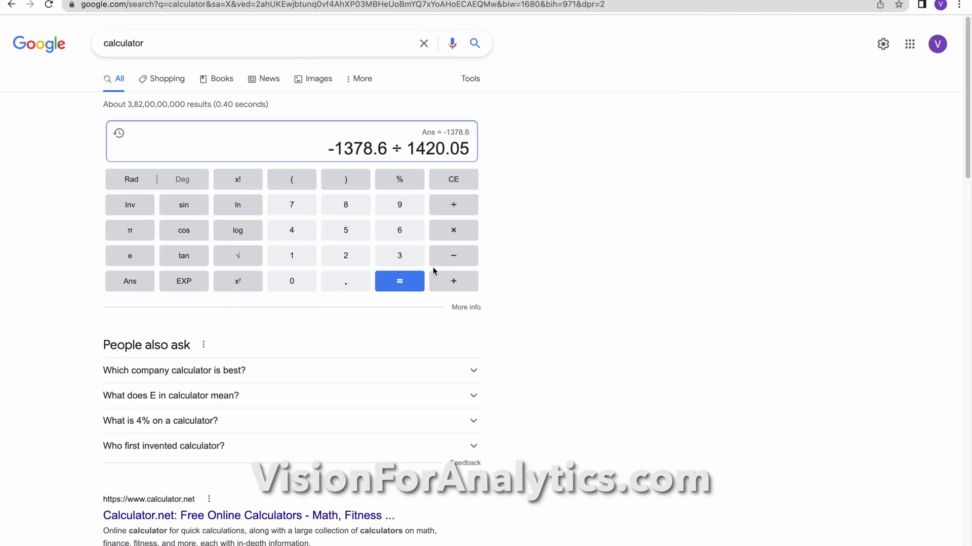
pyautogui.click(414, 283)
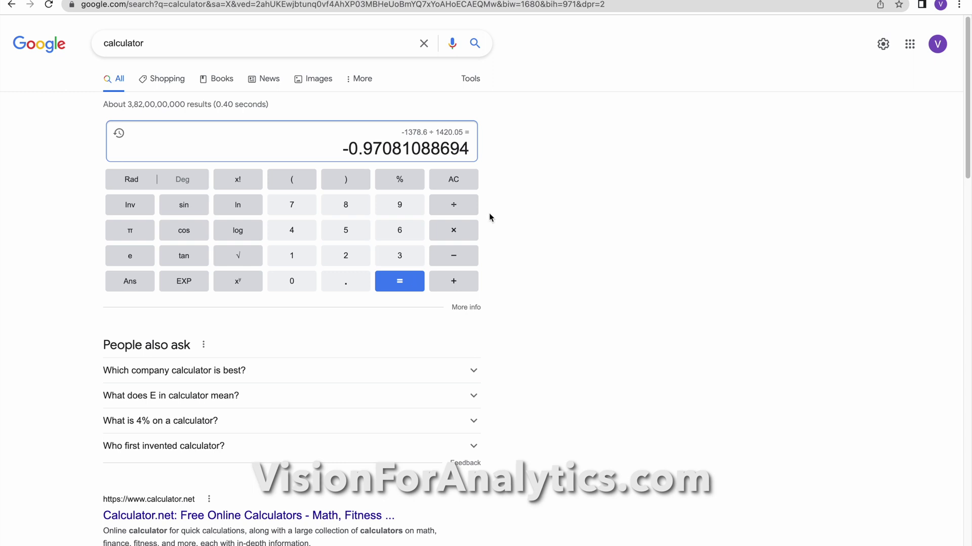
# Multiply the quotient by 100 in the calculator to express it as a percentage
pyautogui.click(456, 234)
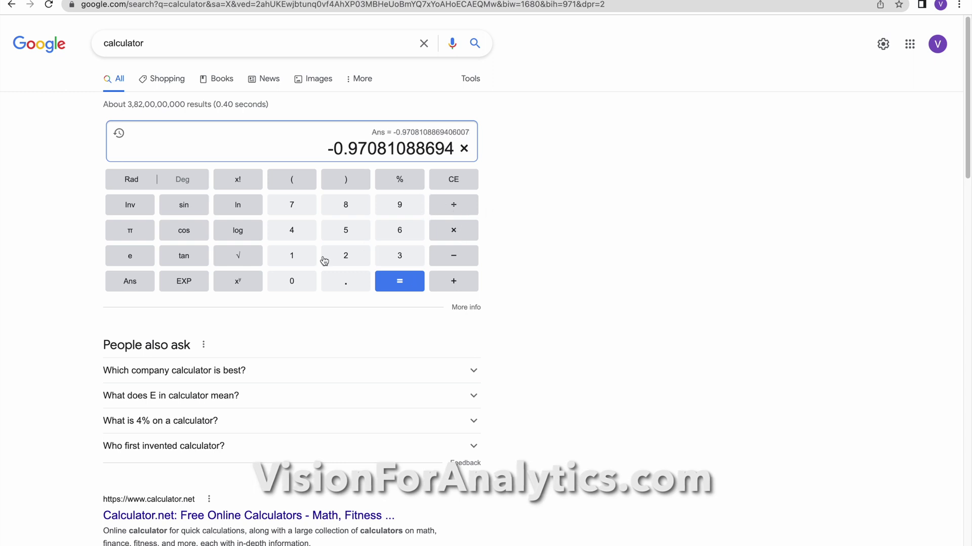
pyautogui.click(296, 262)
pyautogui.click(292, 287)
pyautogui.click(292, 288)
pyautogui.click(419, 282)
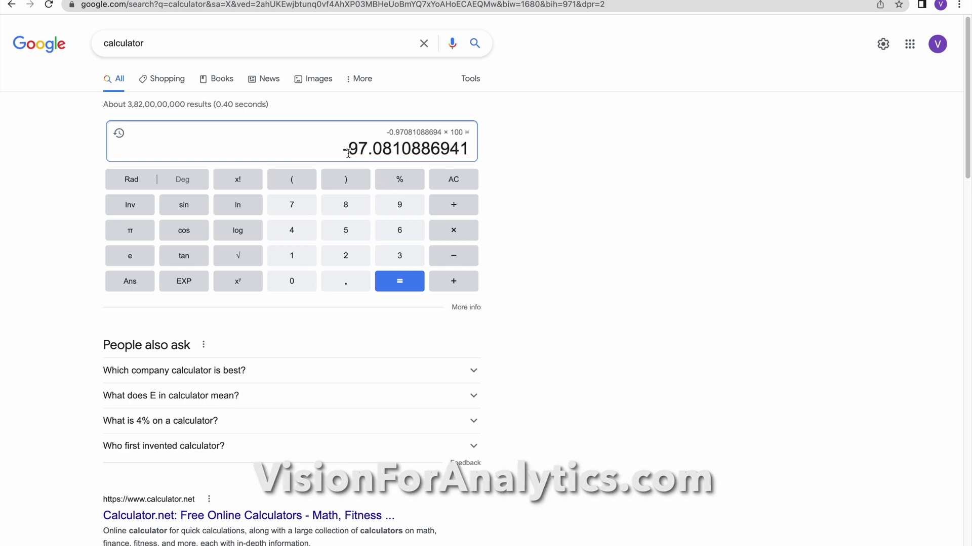
# Switch between Tableau and the calculator to compare the result with the Accessories % Diff on 15/07/2022
pyautogui.hotkey('ctrl', 'Left')
pyautogui.moveTo(743, 123)
pyautogui.hotkey('ctrl', 'Right')
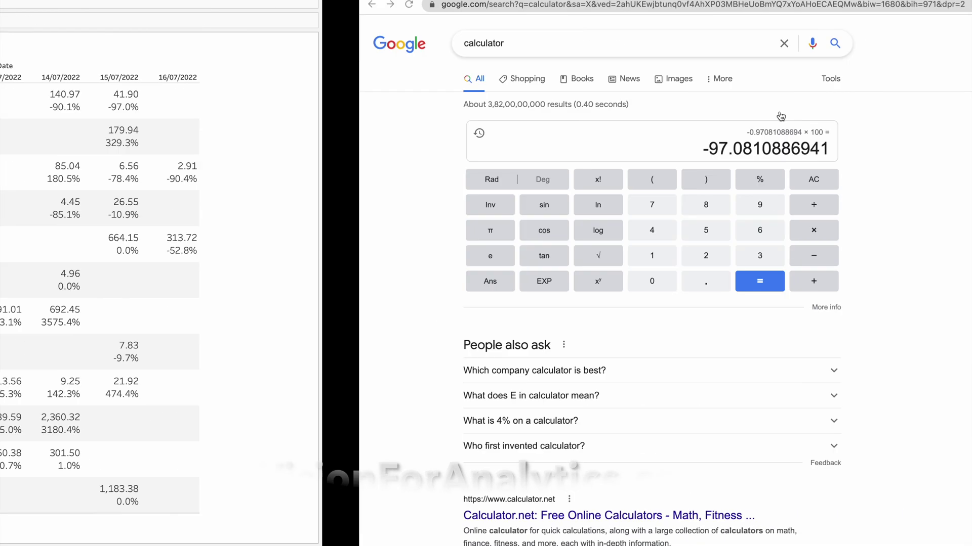
pyautogui.hotkey('ctrl', 'Left')
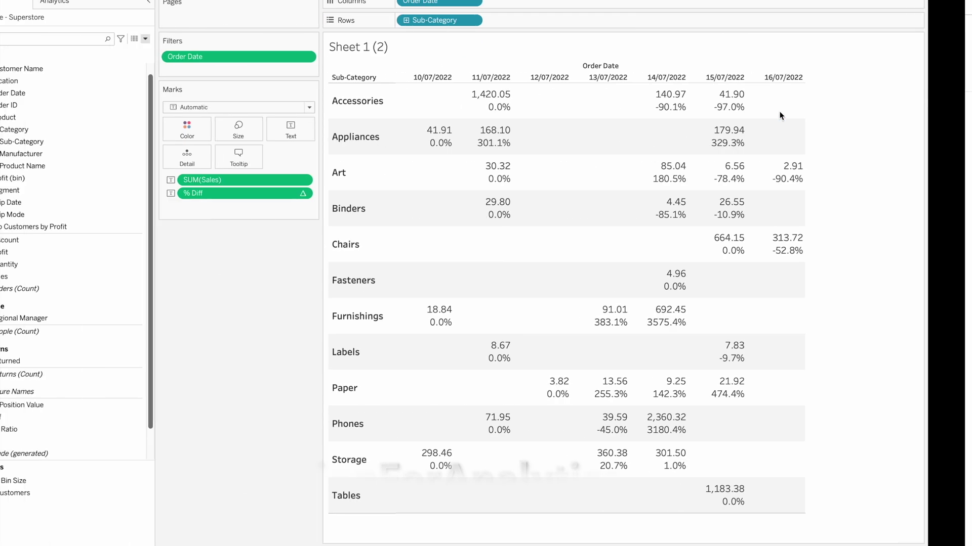